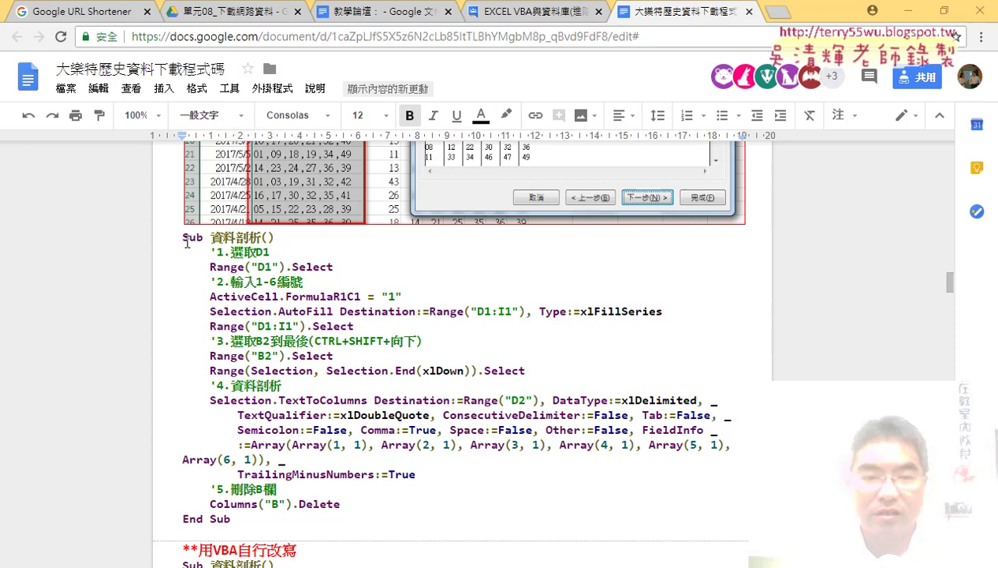
Step: Highlight the whole 資料剖析 macro and its step 1 comment line for review
drag(187, 243, 287, 522)
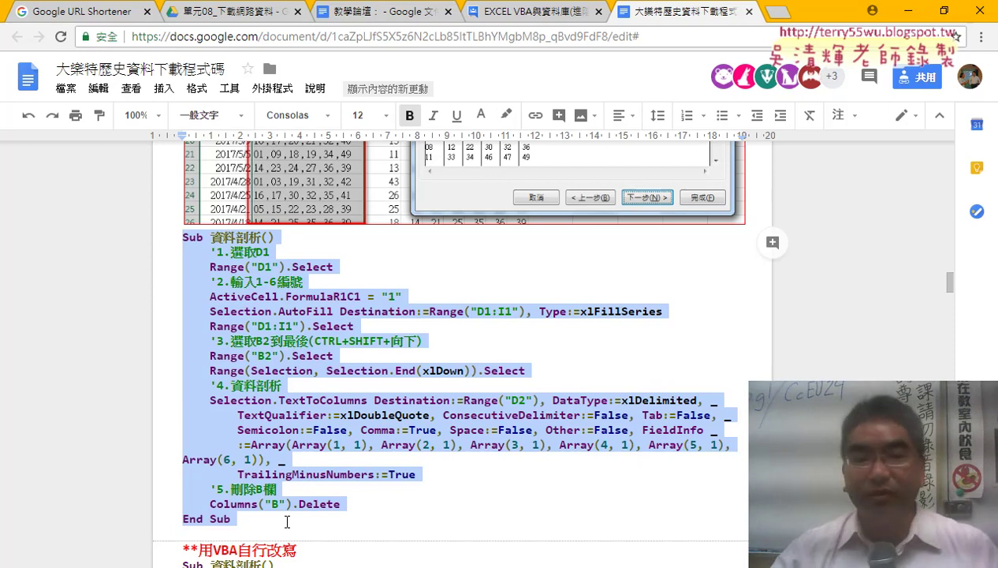
click(280, 254)
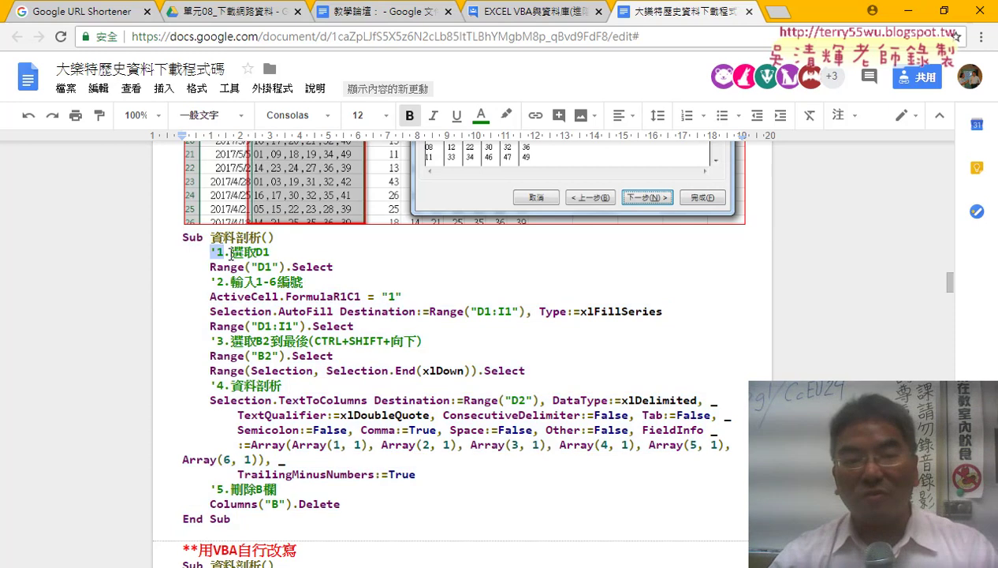
drag(223, 253, 279, 254)
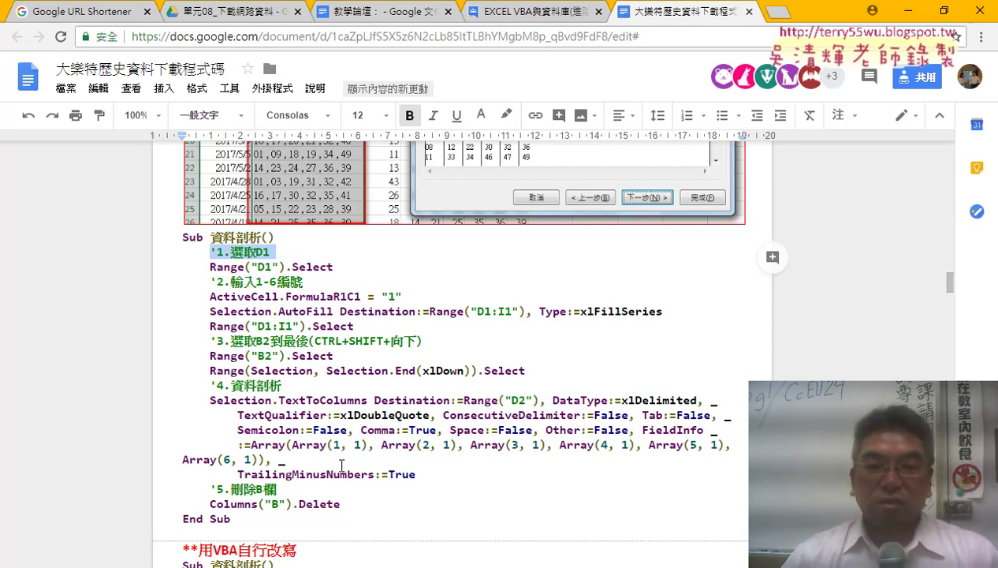
click(242, 514)
drag(242, 514, 156, 241)
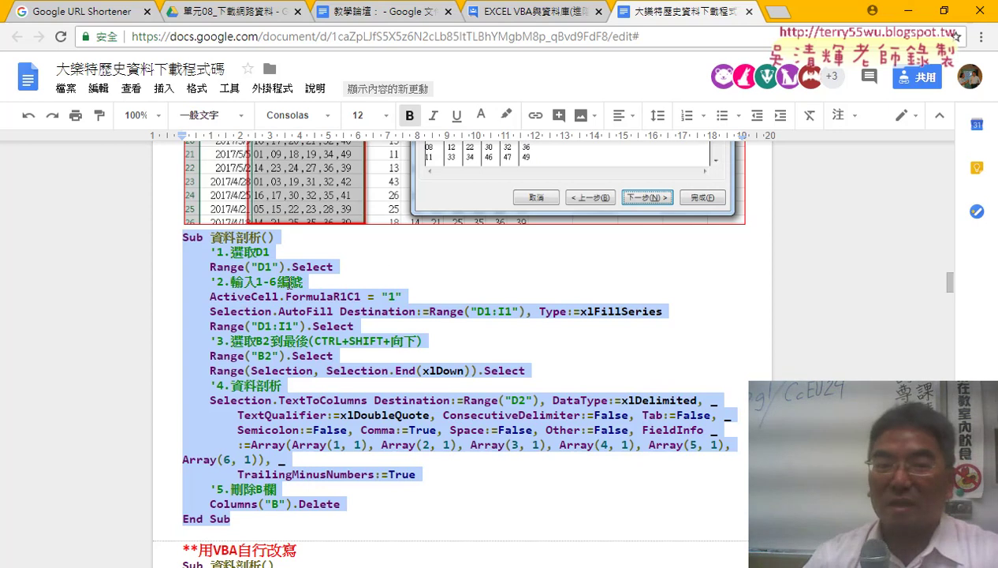
click(290, 280)
Step: Minimize Chrome and select the step 1–2 code in the VBA editor
drag(215, 254, 391, 325)
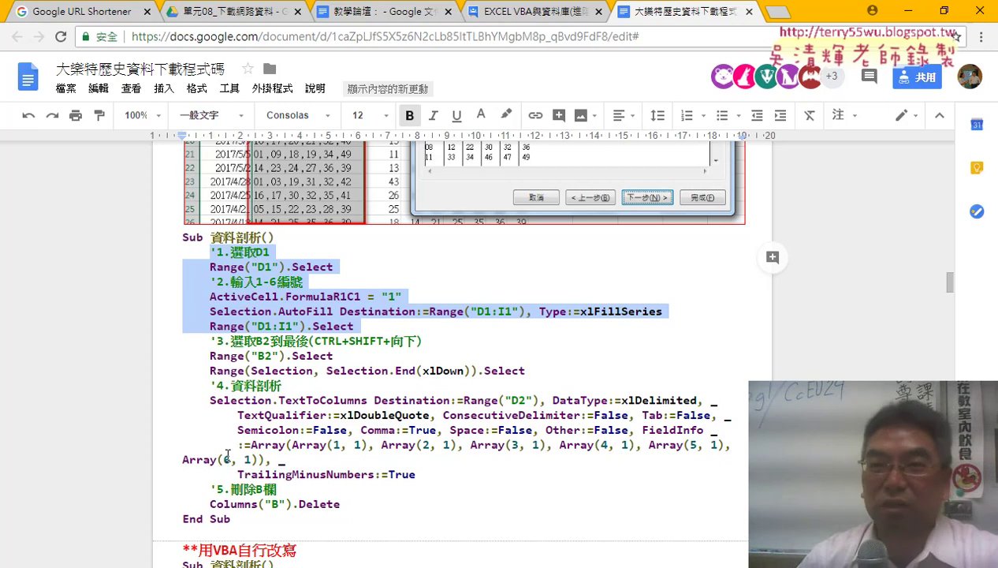
click(907, 11)
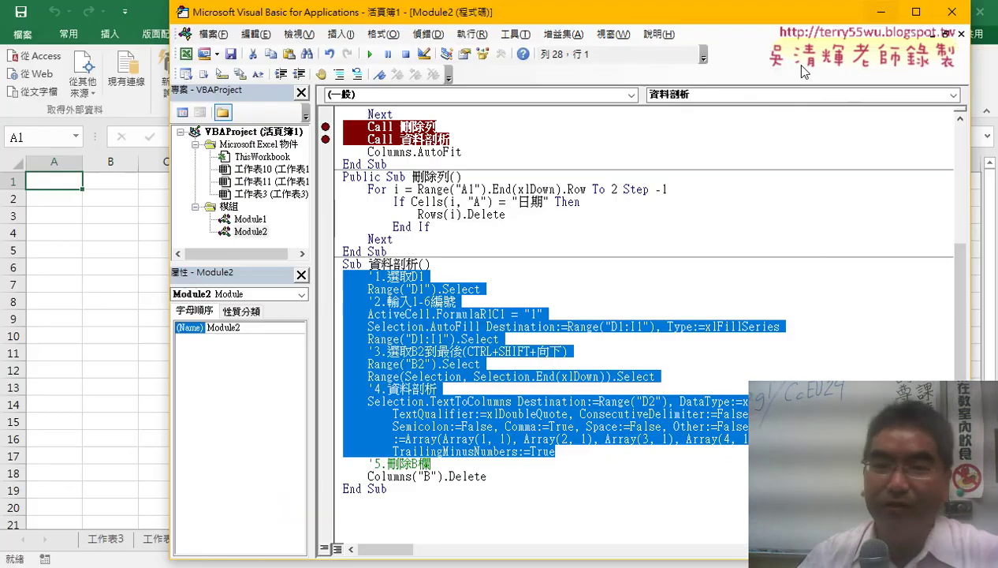
click(519, 325)
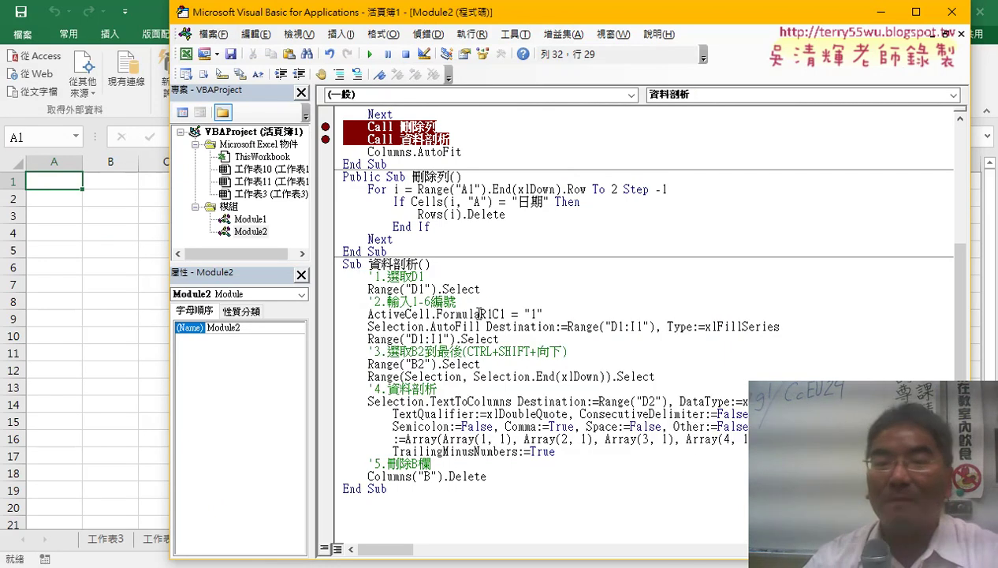
drag(498, 339, 331, 292)
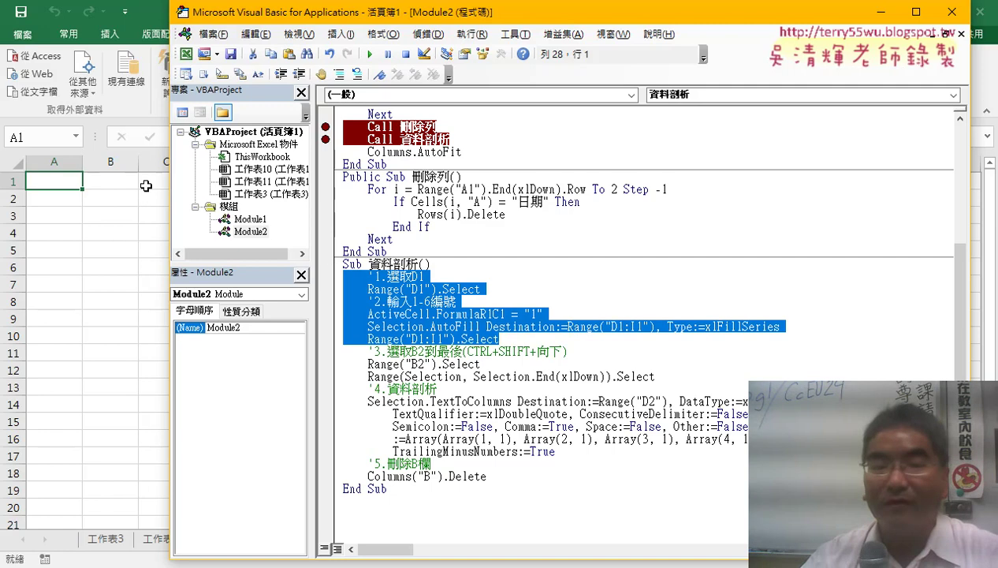
Step: In Excel, go to 工作表10 and add a new blank sheet, 工作表12, after it
click(109, 466)
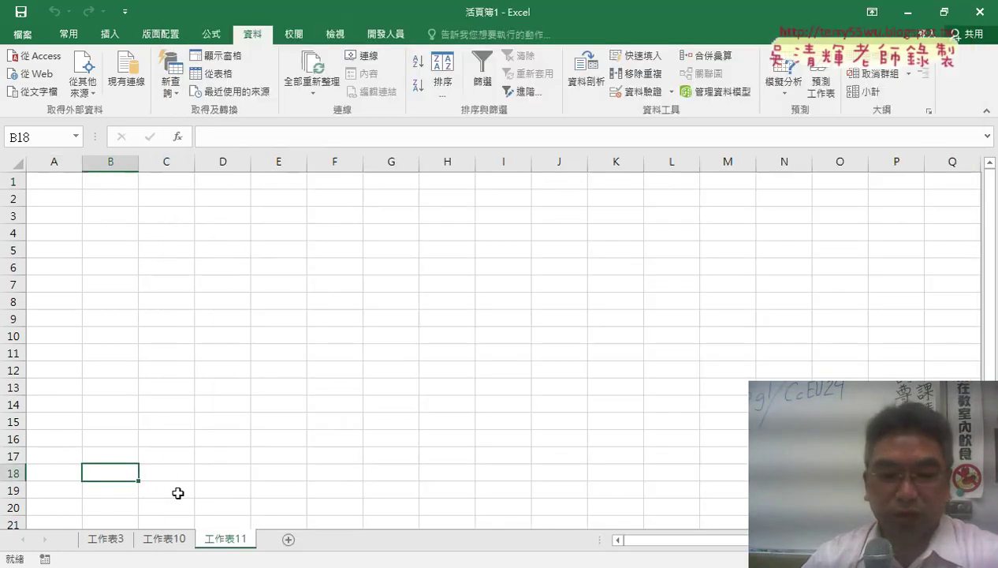
click(178, 541)
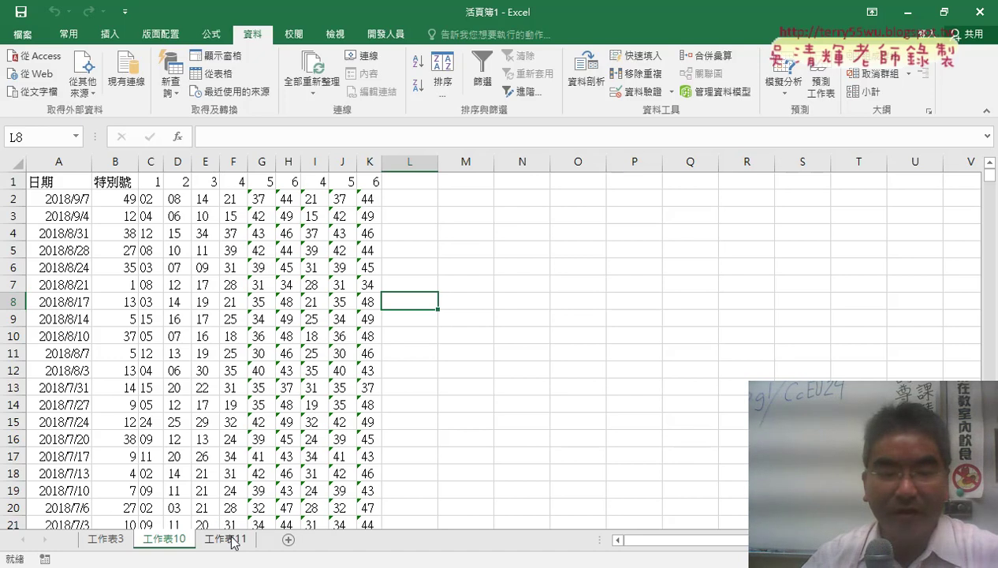
click(289, 539)
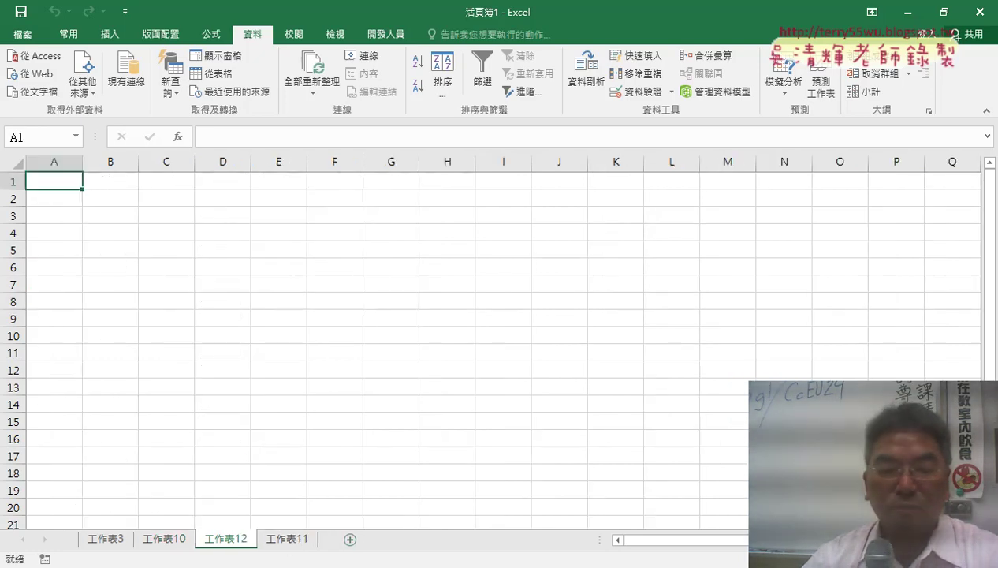
Step: Clear the Call 刪除列 breakpoint and run the download macro to pause at Call 資料剖析
mouse_move(324, 562)
click(406, 465)
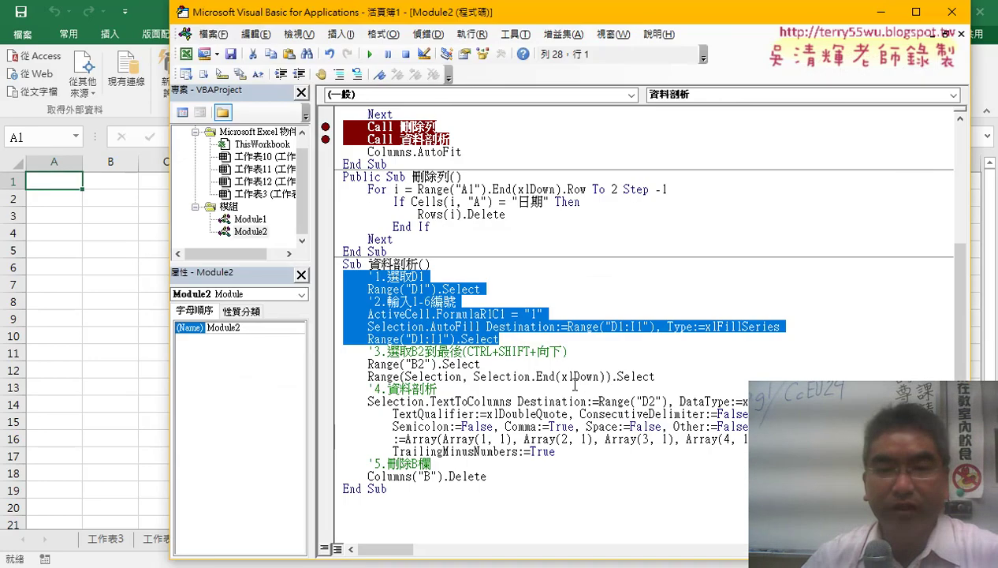
scroll(575, 384, up, 1)
scroll(567, 378, up, 4)
click(534, 238)
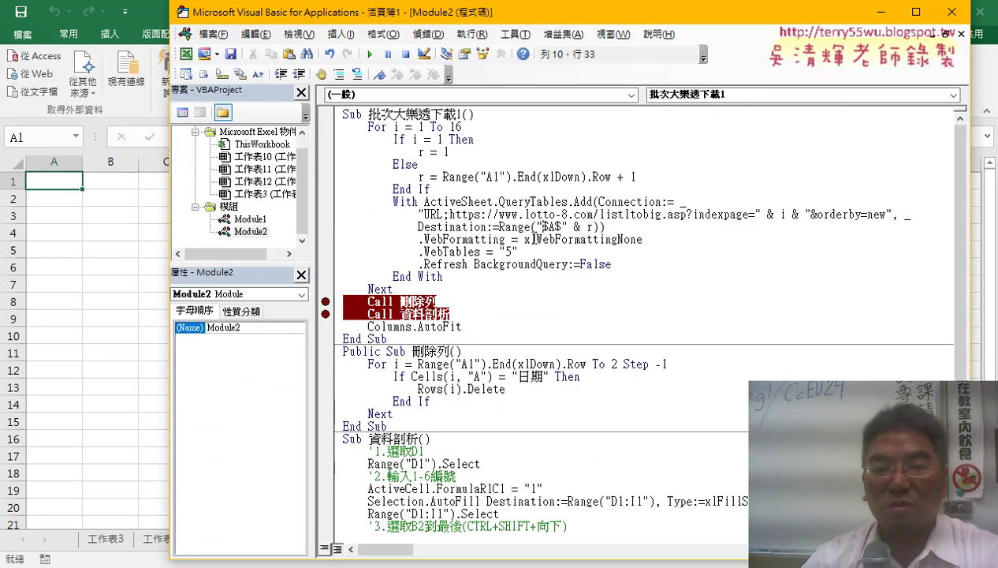
click(325, 302)
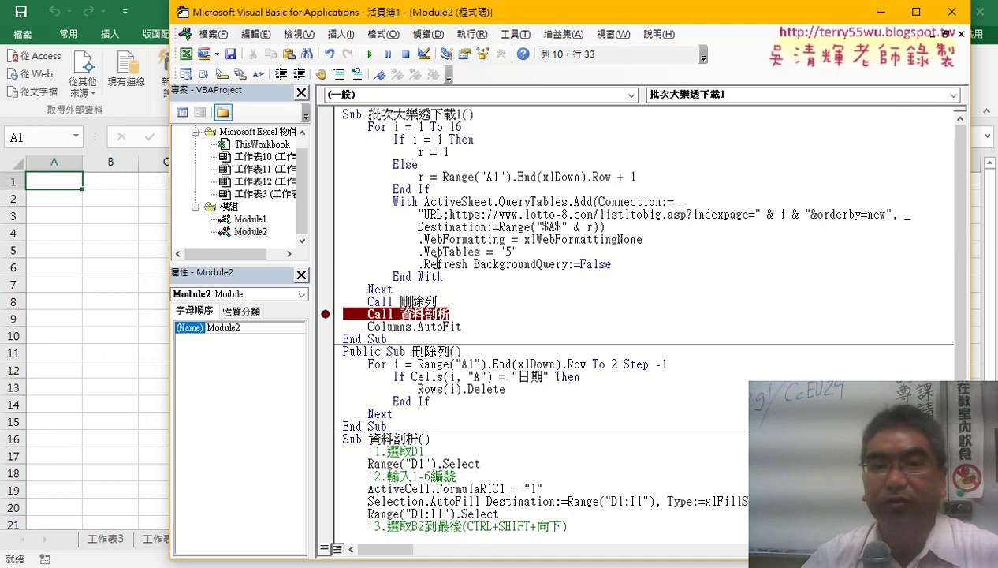
click(370, 53)
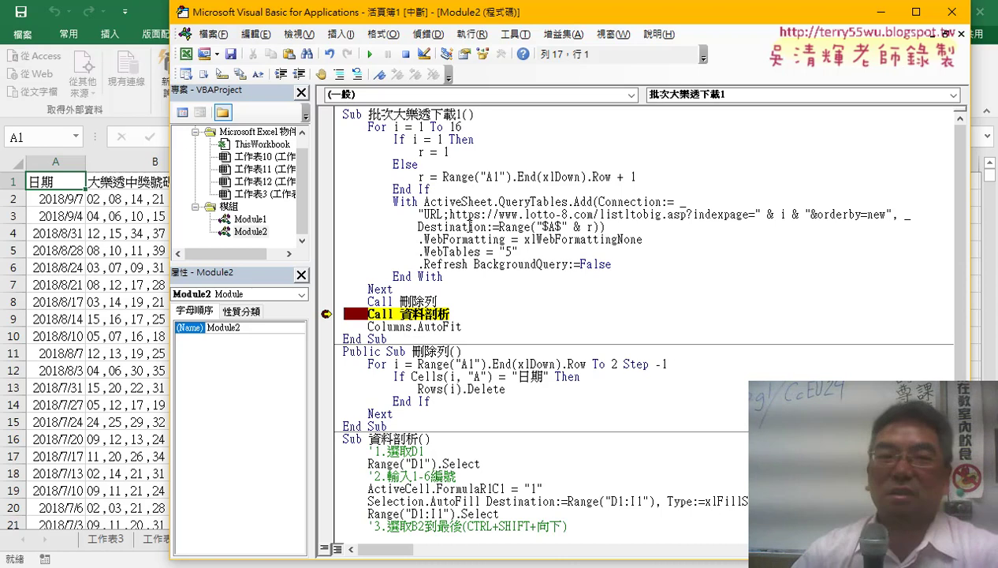
Step: Move the VBA editor to the right and narrow its Project pane
drag(469, 17, 721, 26)
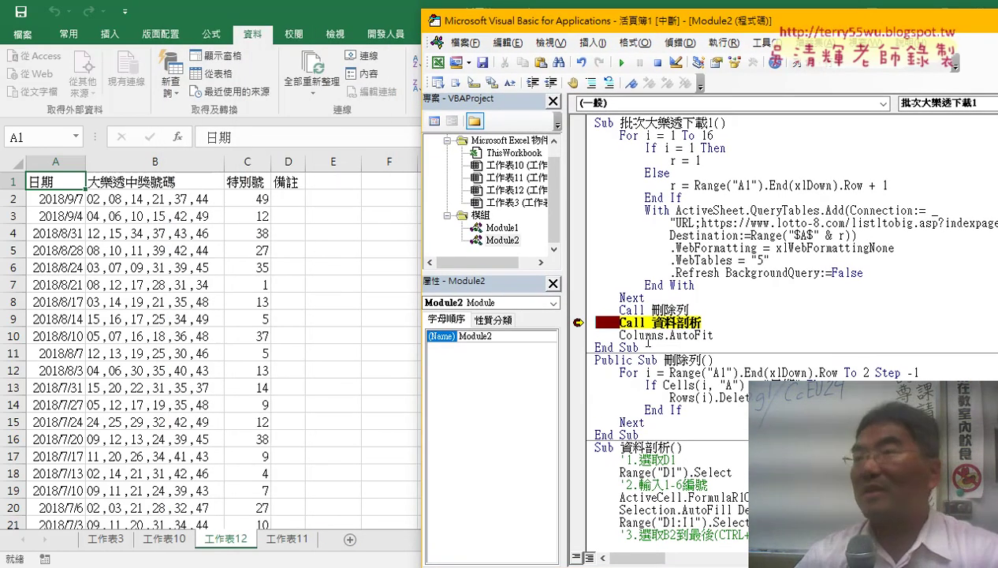
scroll(647, 340, down, 4)
scroll(645, 268, down, 1)
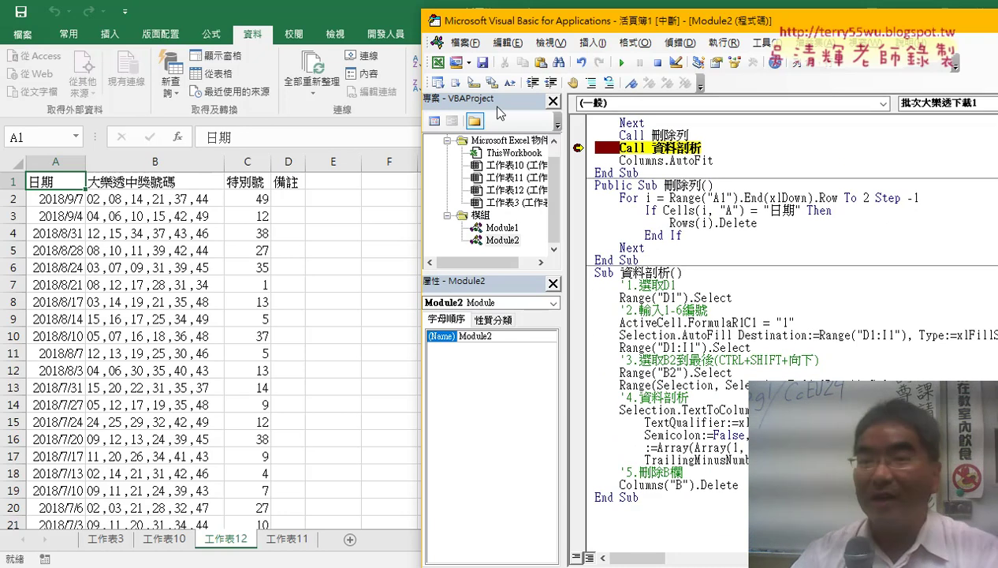
drag(566, 158, 513, 156)
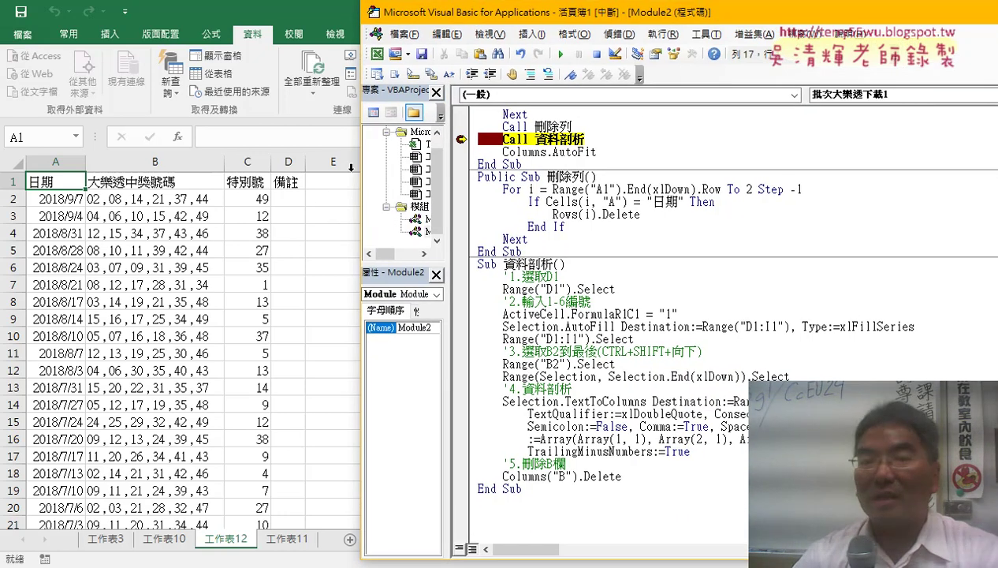
Step: Select header cells D1:I1 in Excel, then select the step 1–2 code
key(alt+F11)
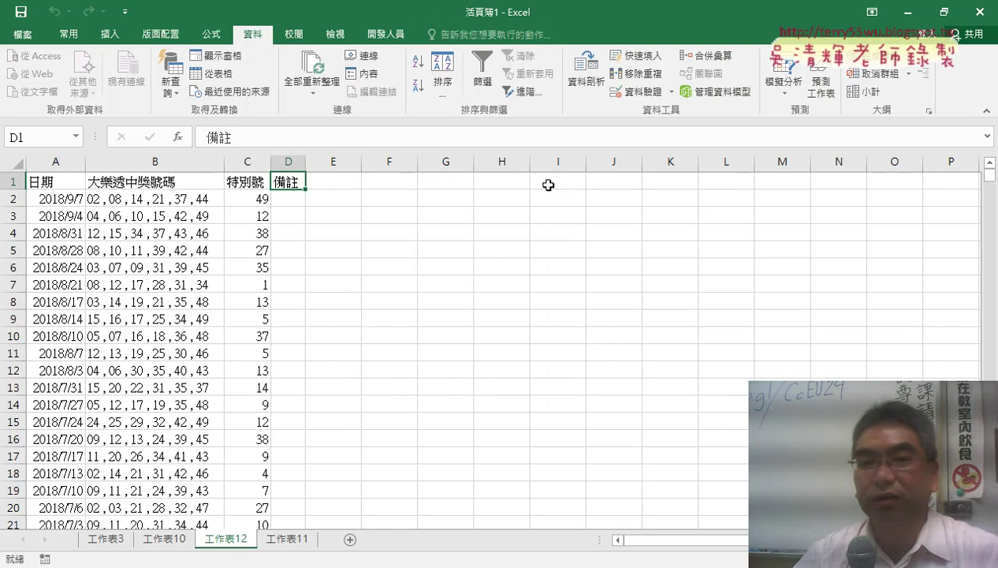
click(390, 182)
click(445, 181)
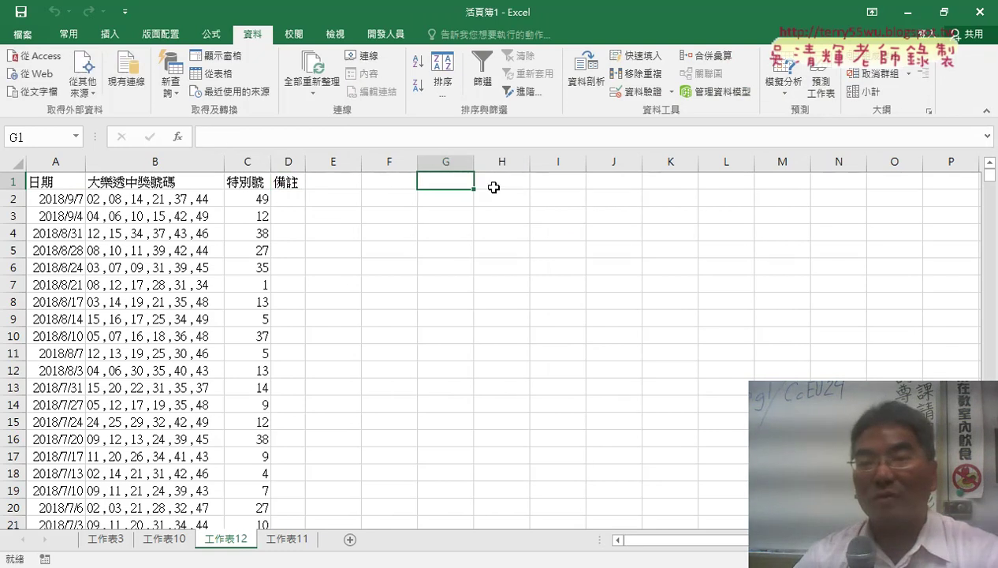
drag(557, 183, 292, 178)
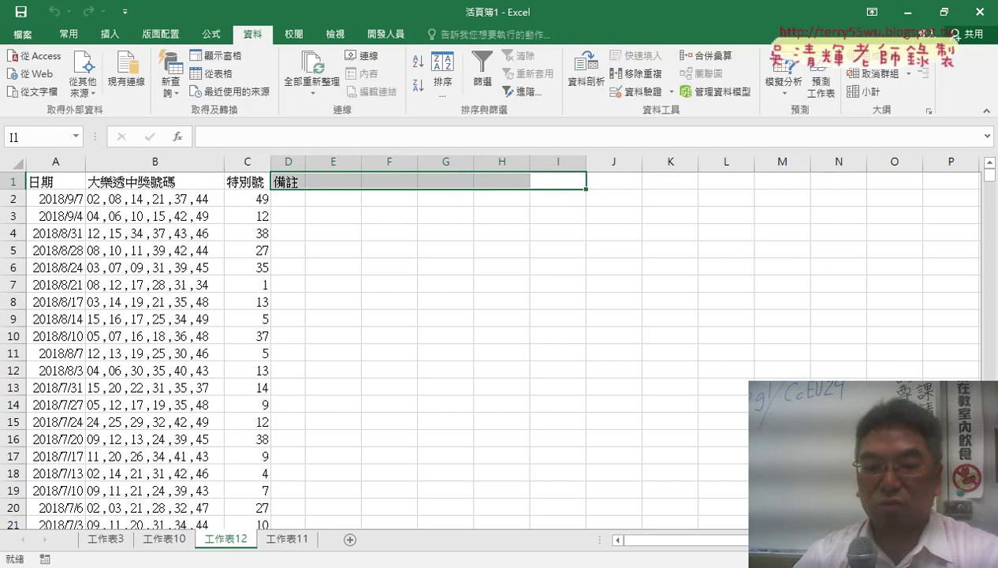
click(413, 505)
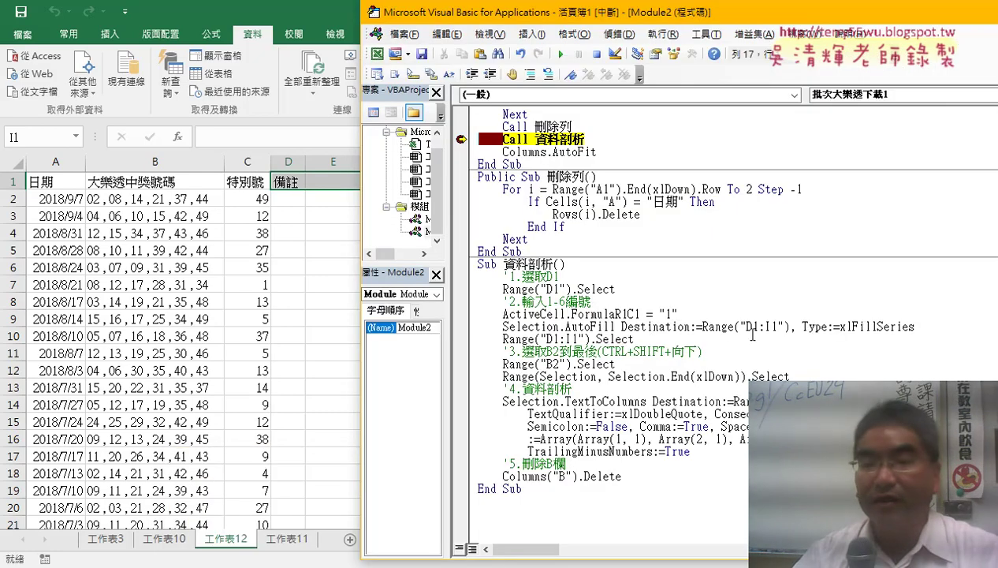
drag(752, 335, 478, 276)
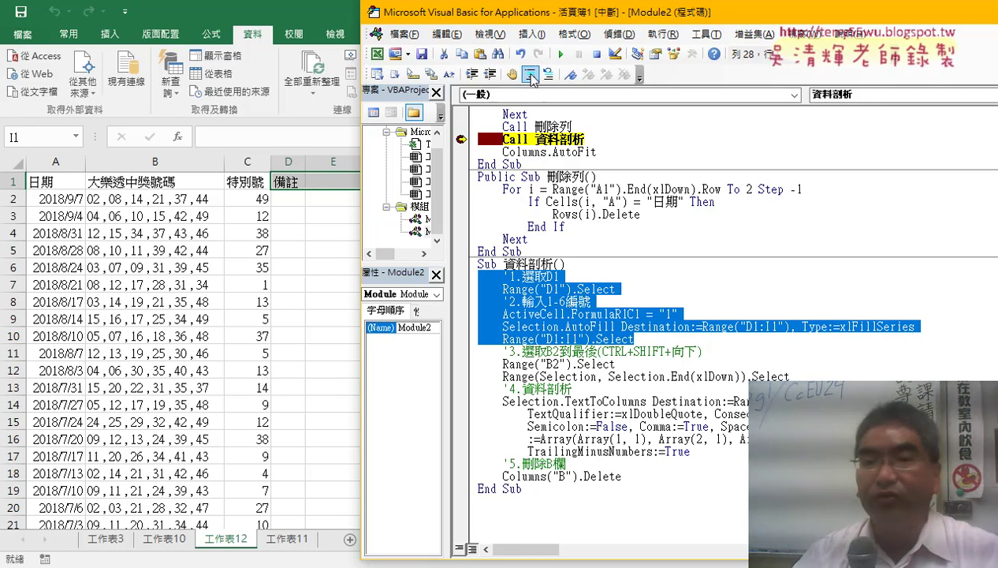
Step: Comment out steps 1–2, add Range("D1:I1") = Array(1, 2, 3, 4, 5, 6), then select steps 3–4
click(530, 73)
click(654, 340)
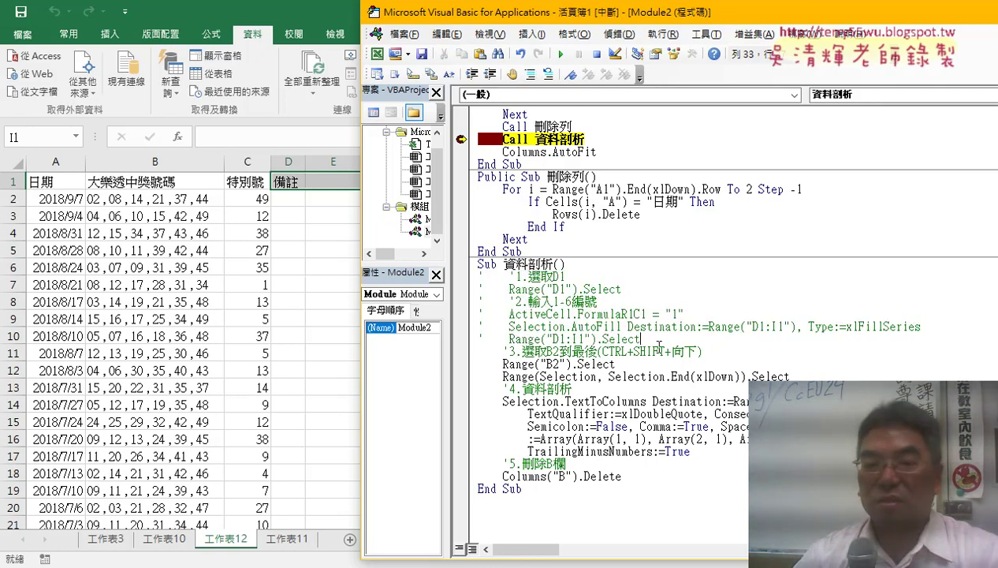
key(Return)
key(Tab)
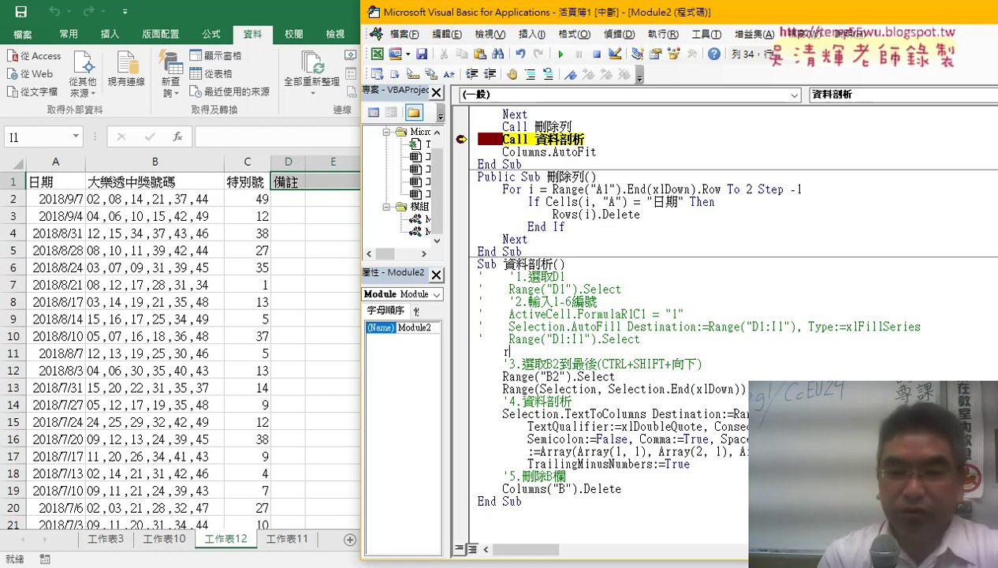
text(rang)
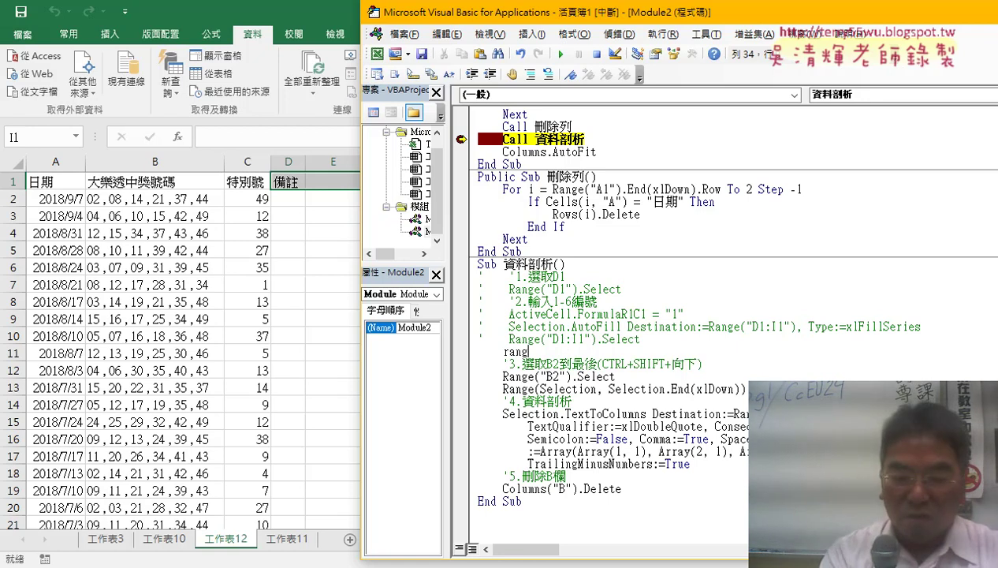
text(e()
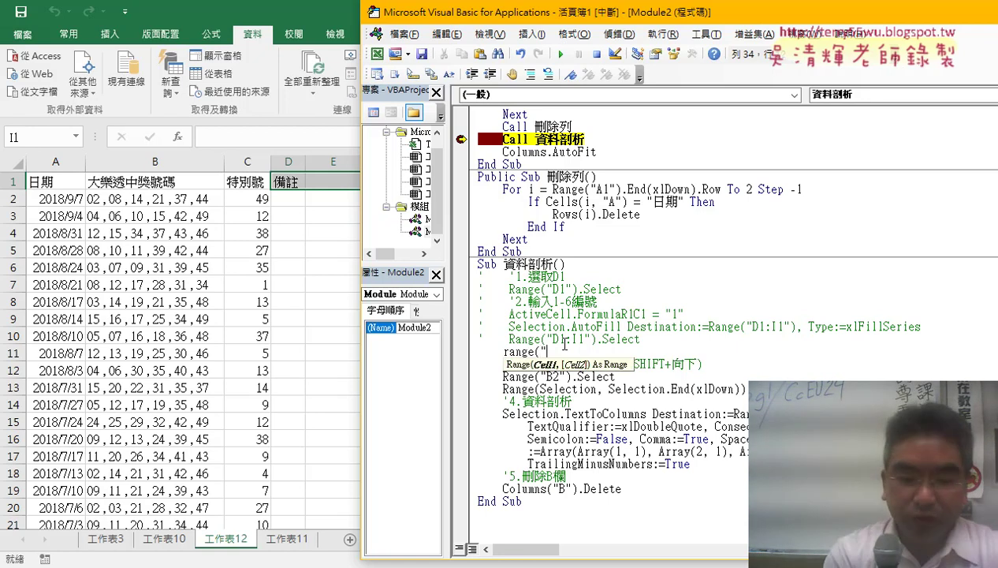
text(D)
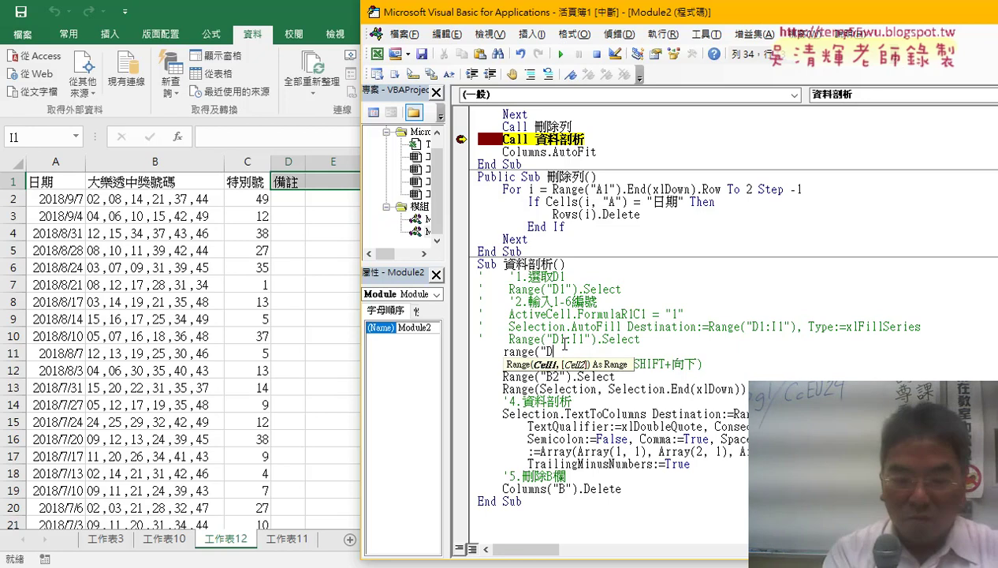
text(1)
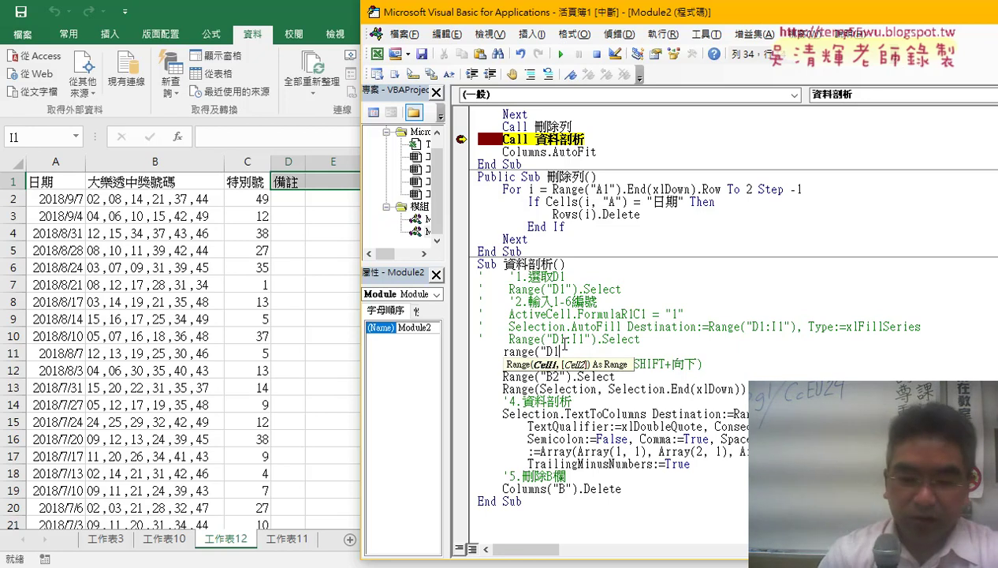
text(:I1)
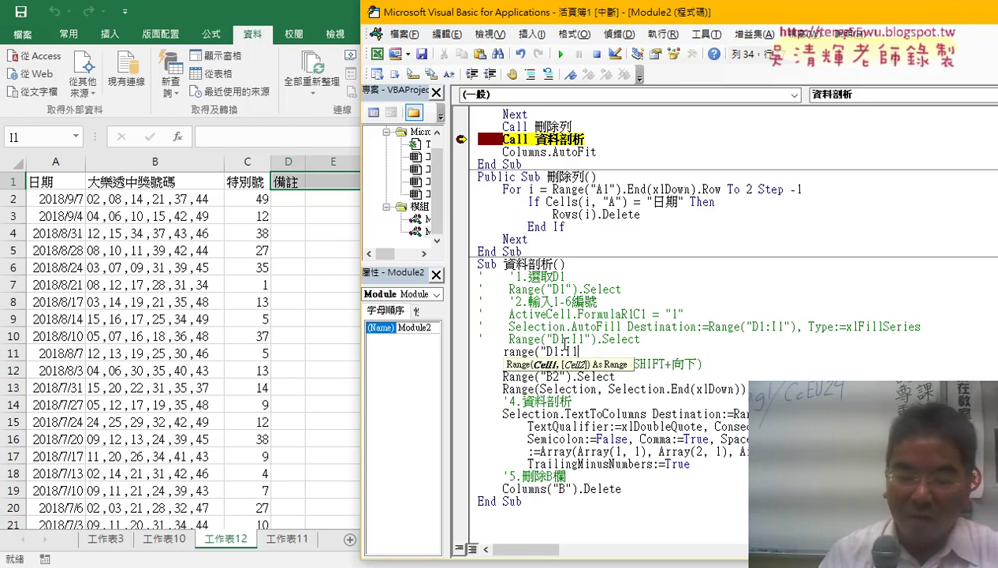
text(")))
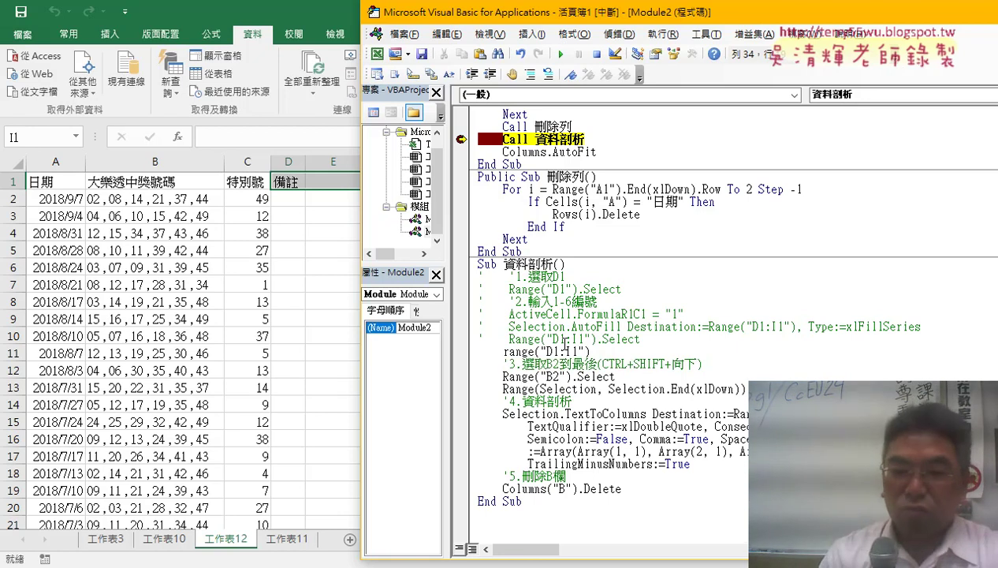
text(=a)
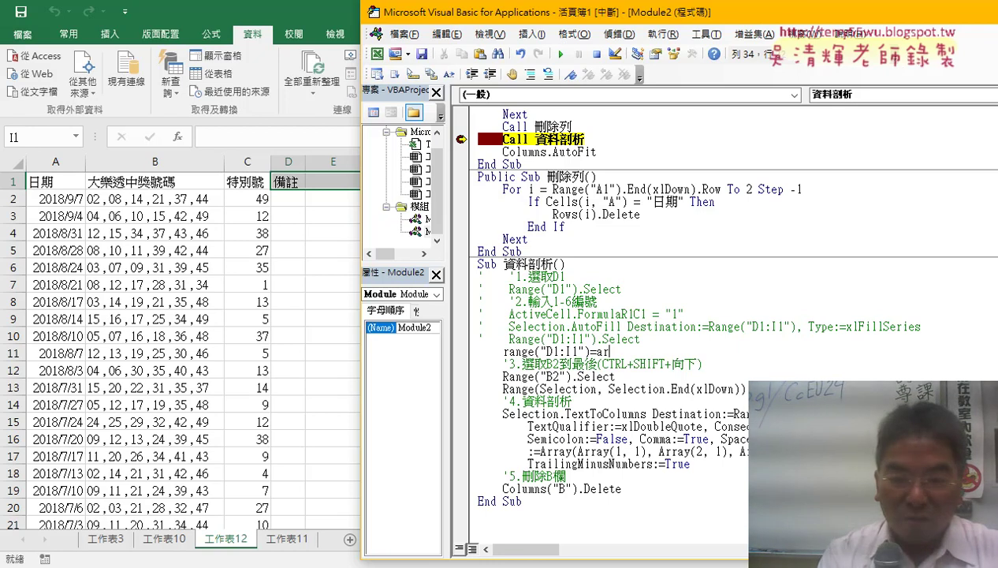
text(ray)
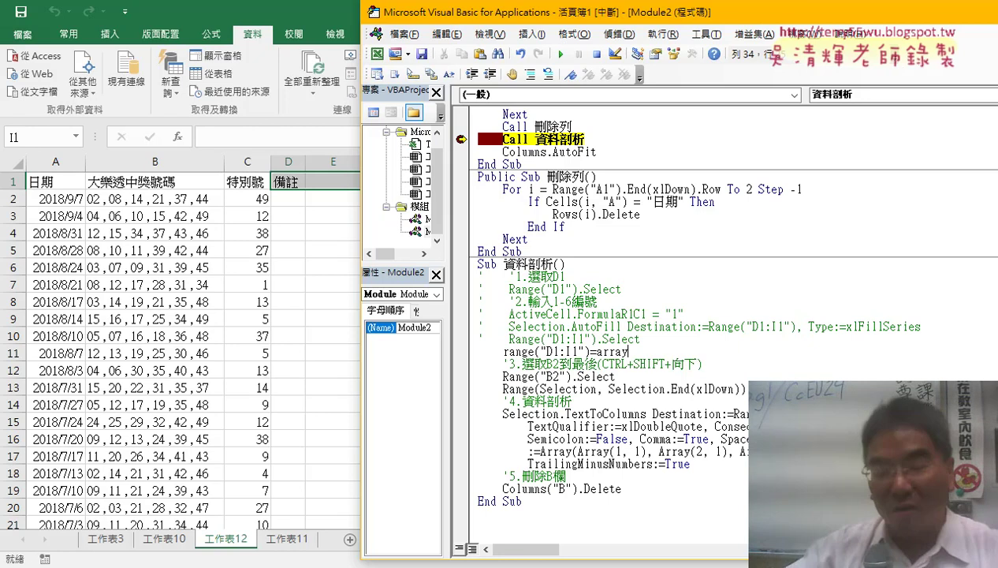
text(()
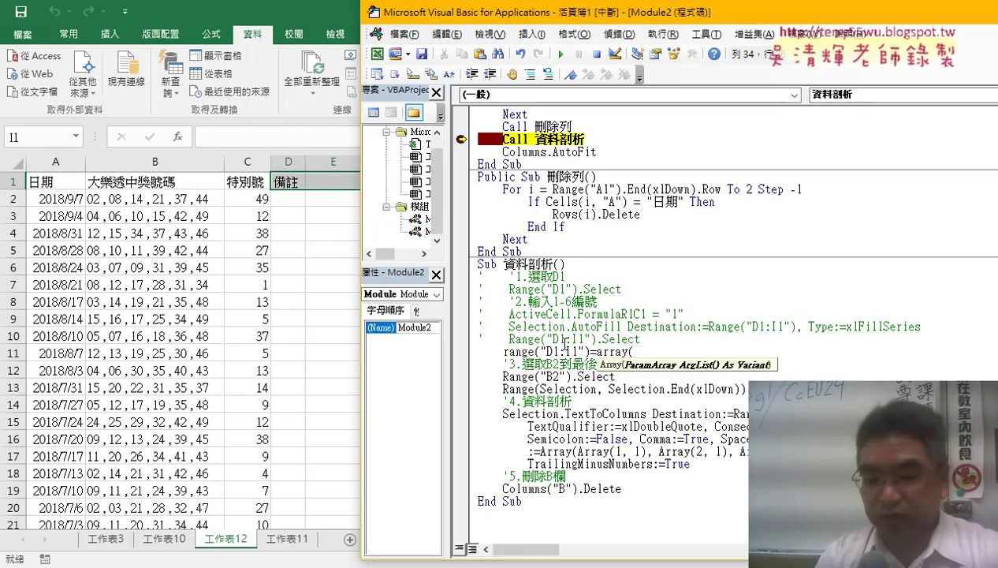
text(1,2)
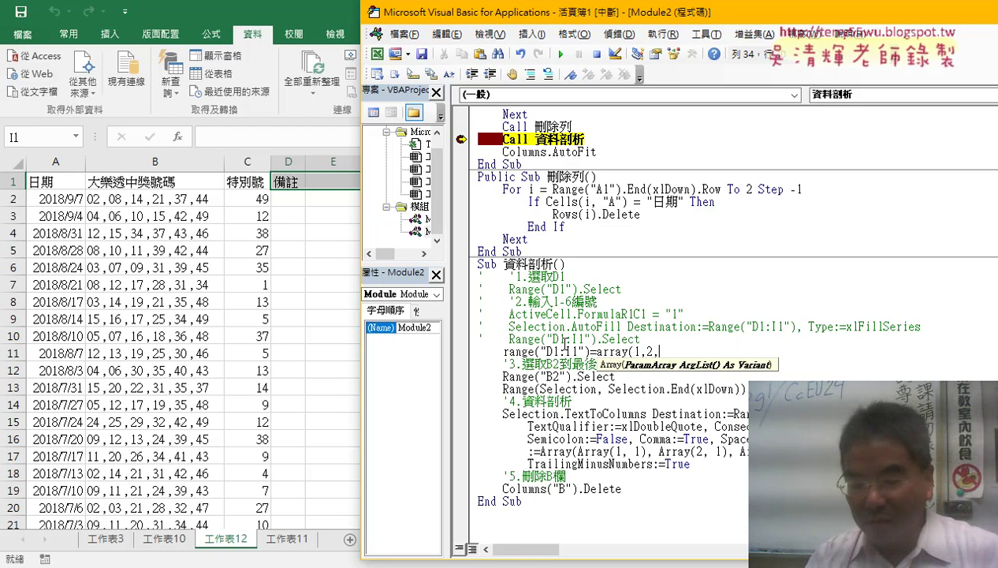
text(,3,4,5,)
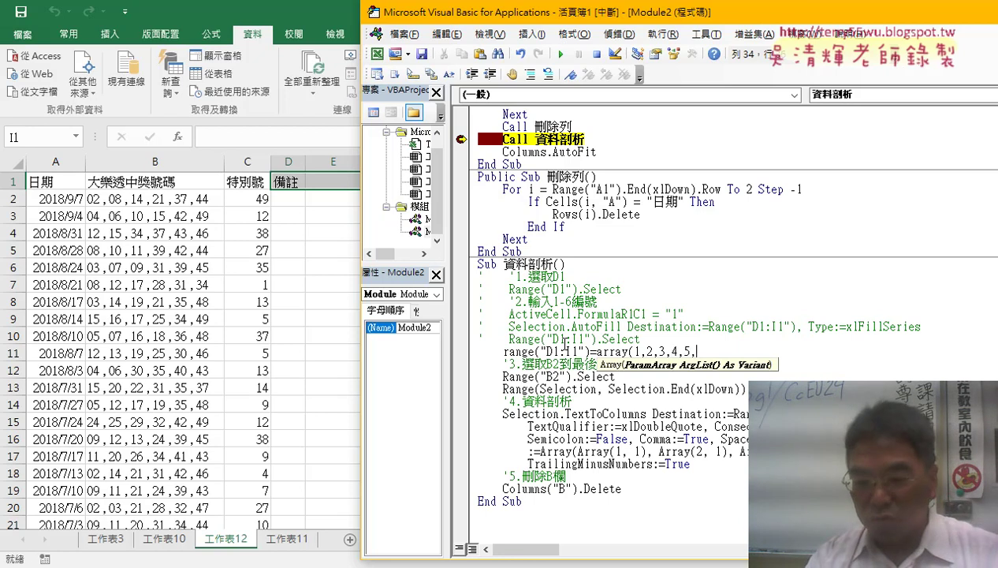
text(6))
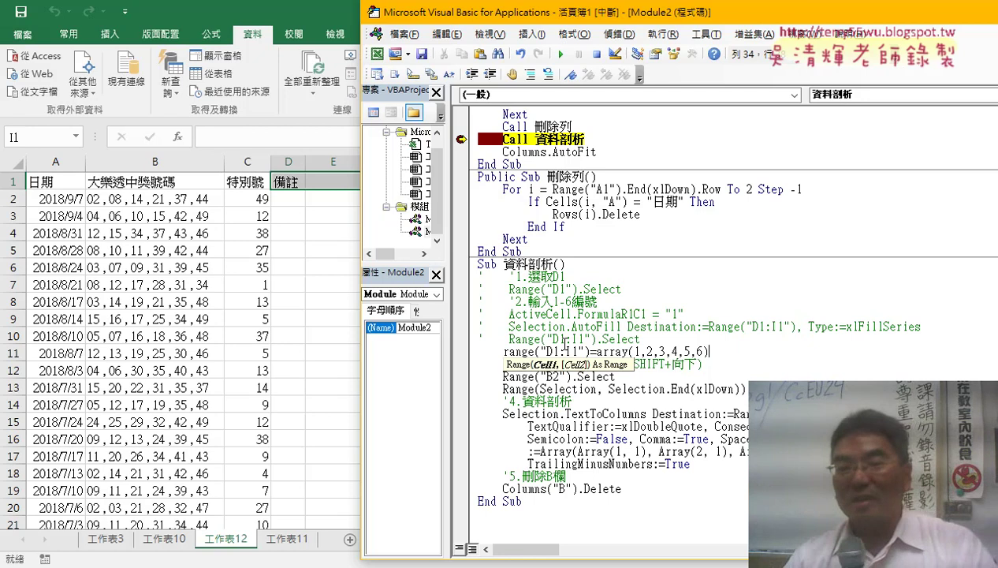
key(Down)
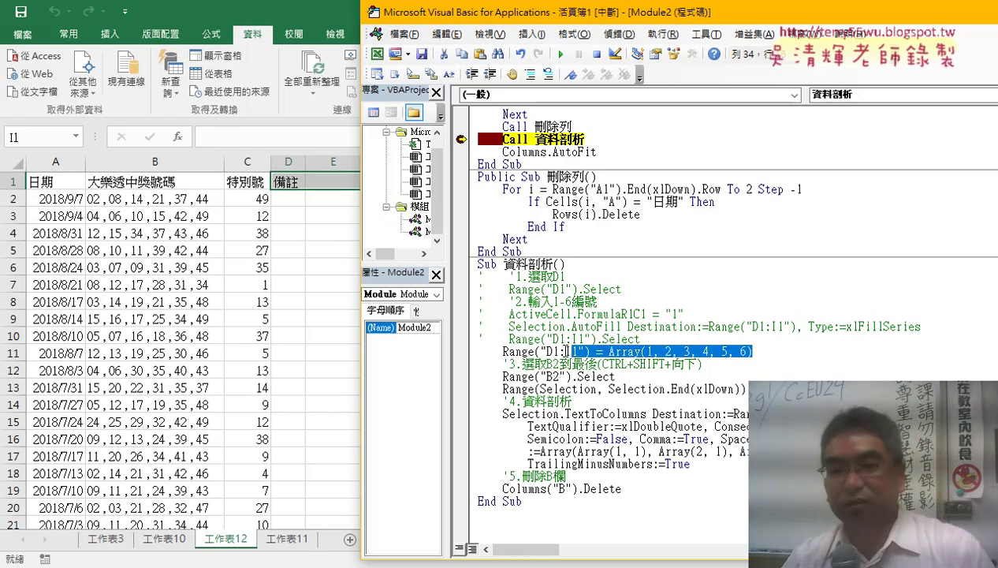
drag(758, 352, 503, 352)
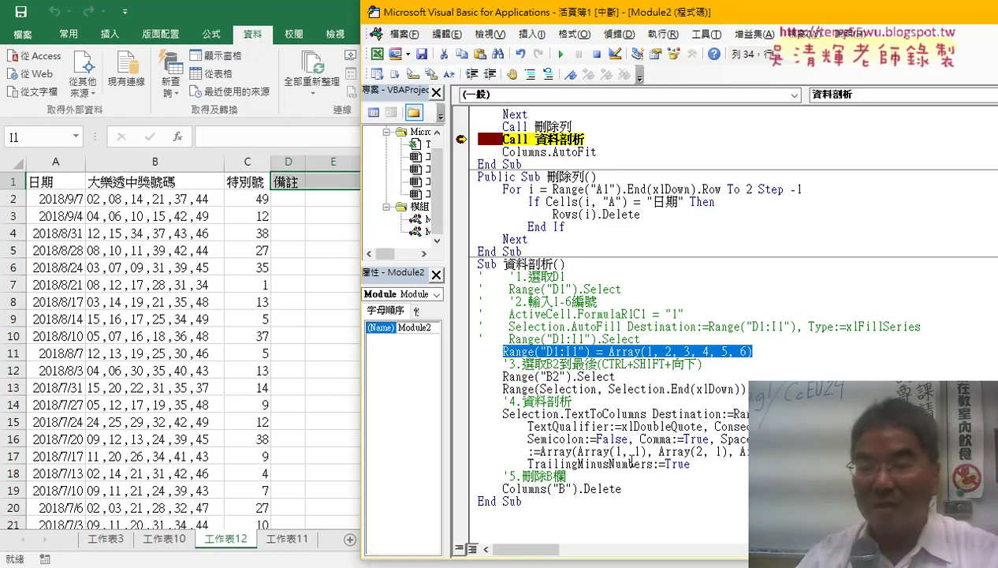
drag(692, 464, 468, 370)
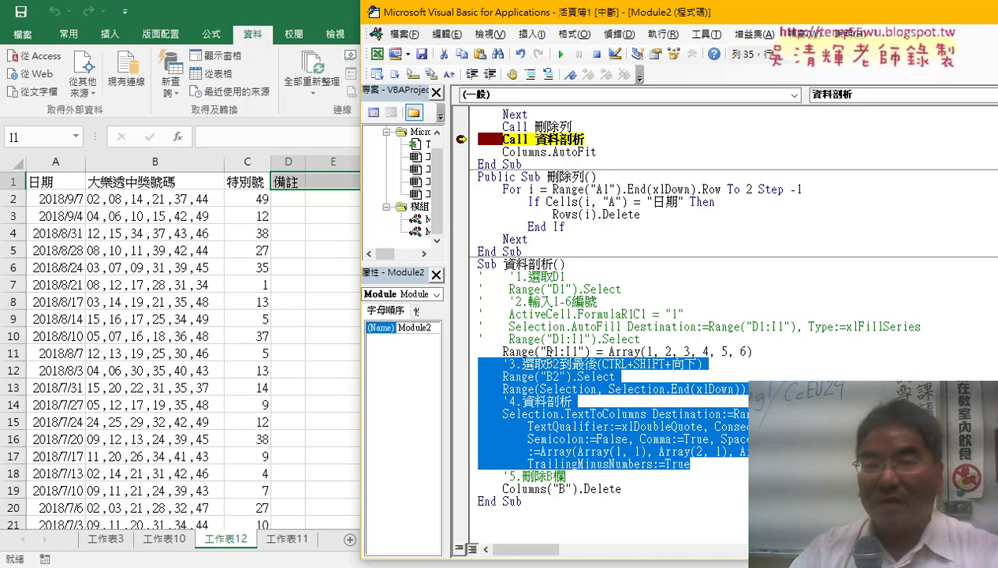
Step: Comment out steps 3–4, add a line after TrailingMinusNumbers:=True, and open the Immediate window
click(528, 74)
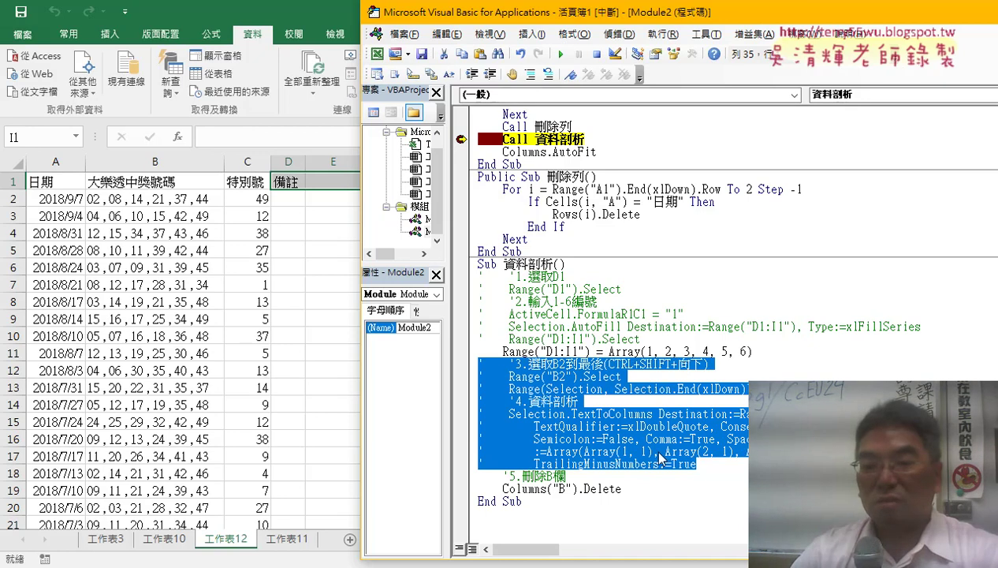
click(709, 473)
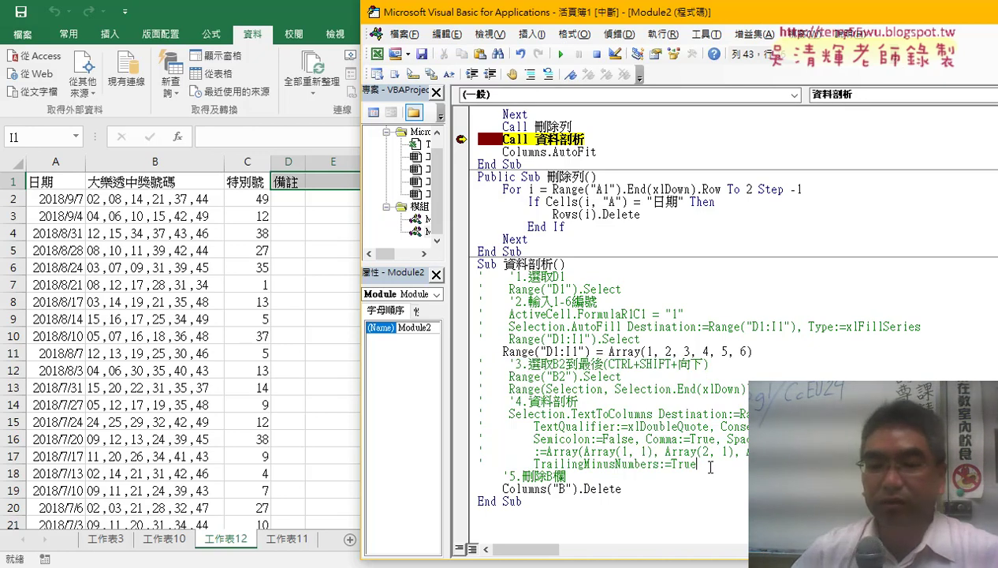
key(Return)
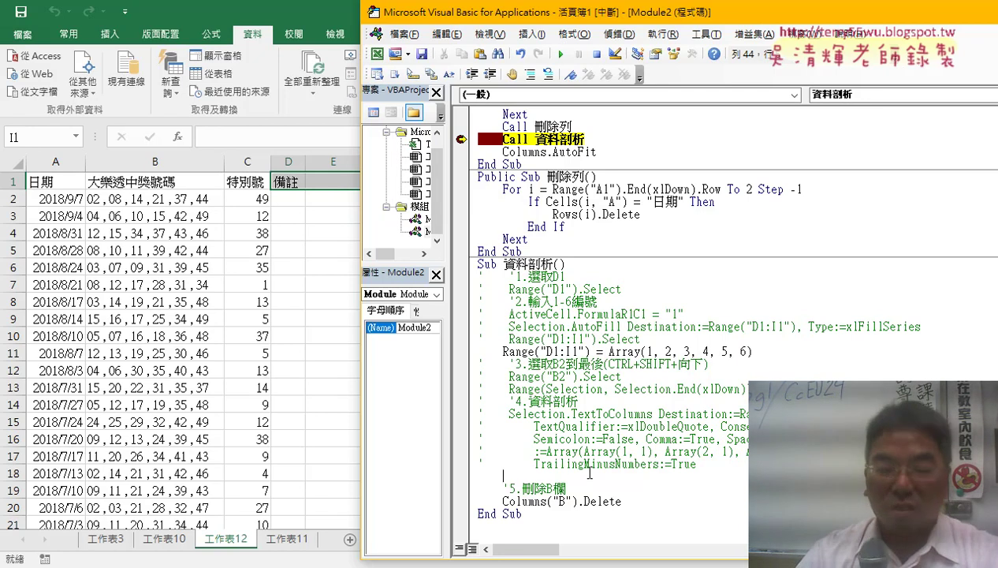
key(ctrl+g)
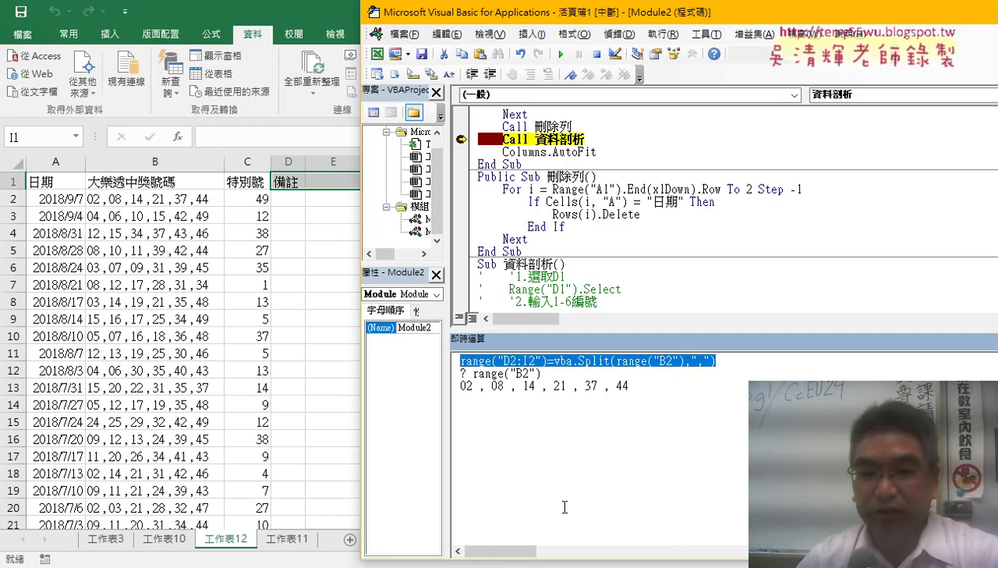
Step: Copy the Split test statement from the Immediate pane and close the pane
right_click(638, 367)
right_click(475, 361)
click(495, 388)
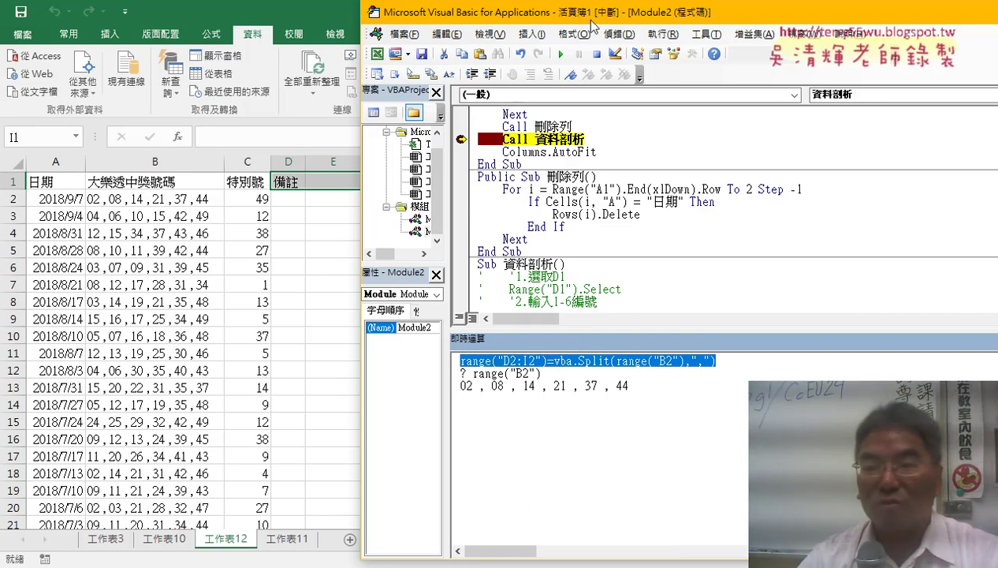
drag(616, 12, 374, 15)
click(911, 345)
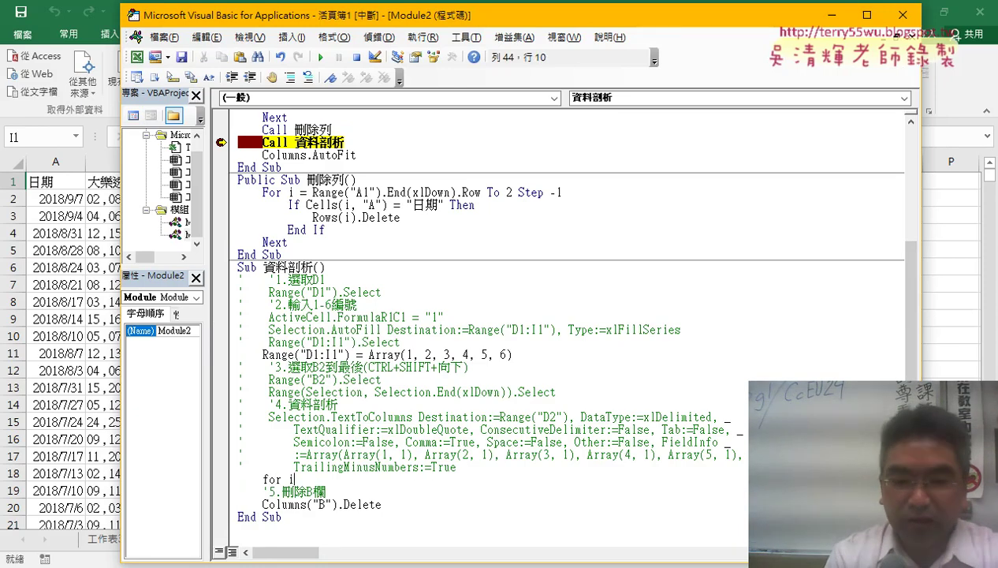
Step: Add an empty For i = 2 To Range("A1").End(xlDown).Row … Next loop
text(= 2 )
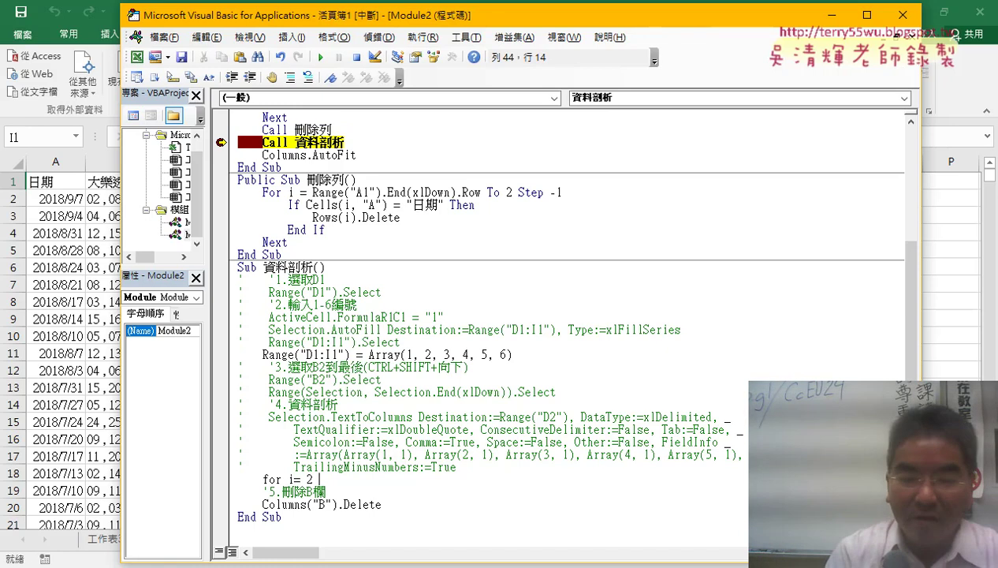
text(to ra)
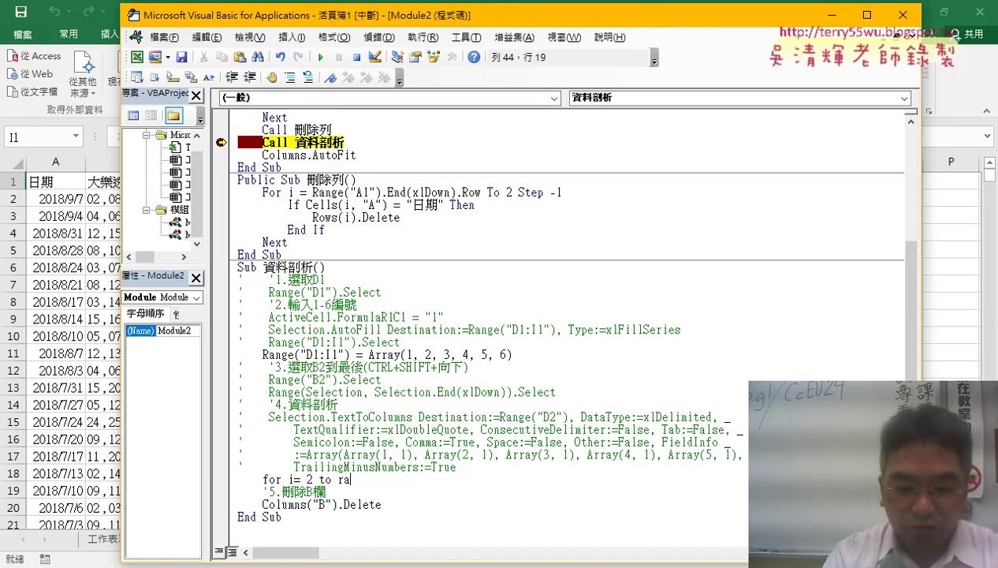
text(nge()
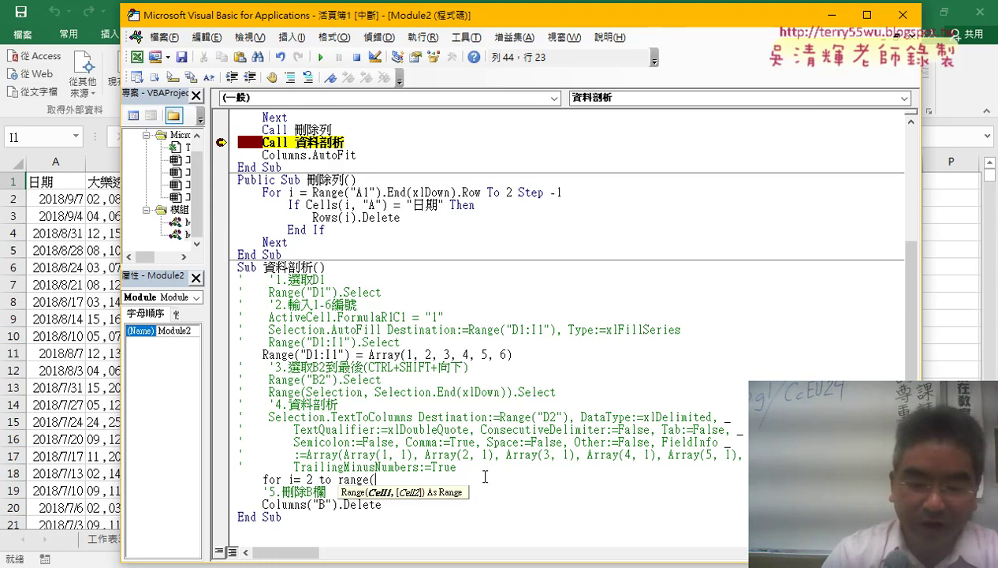
text("A1)
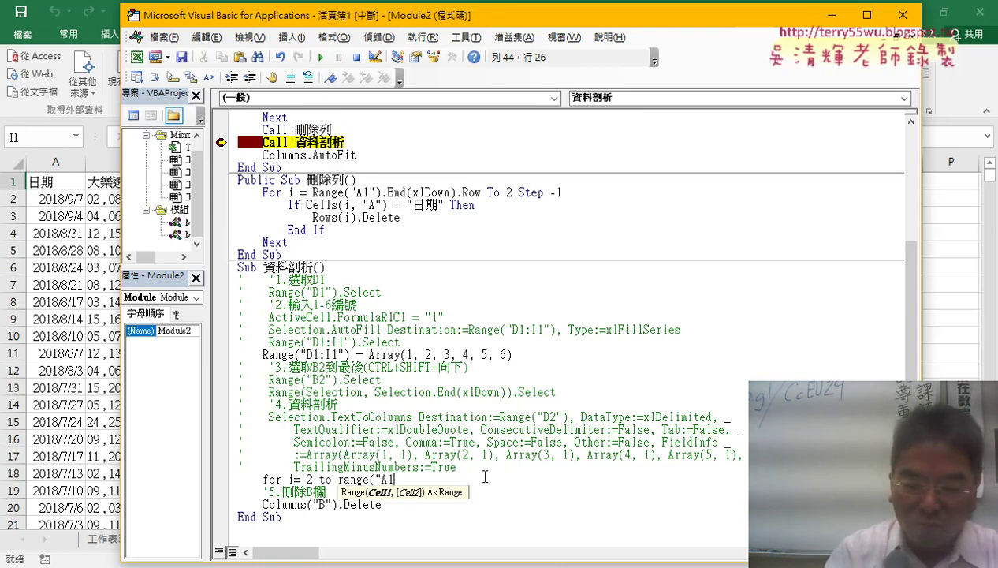
text(").End )
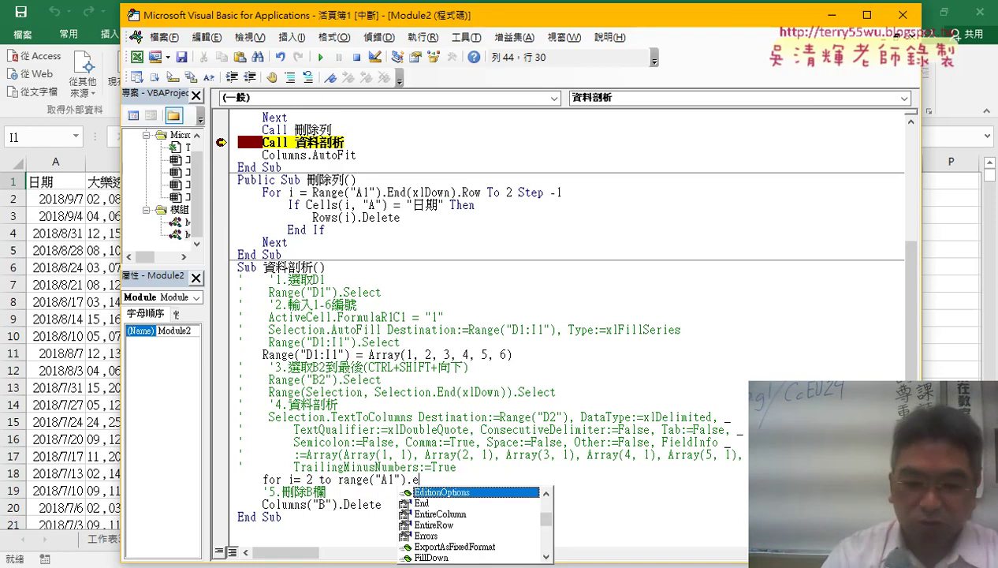
text(()
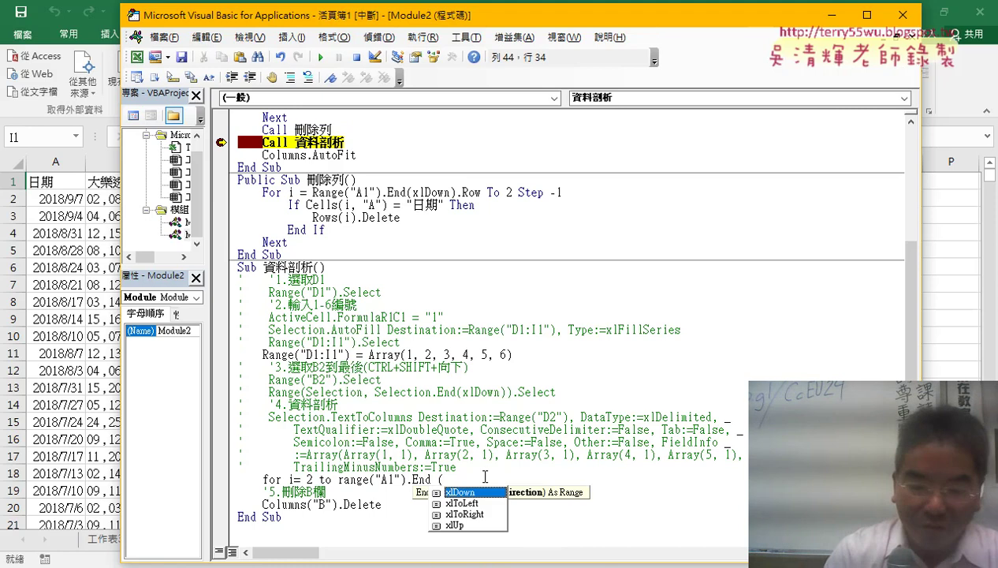
text(xlDown ).)
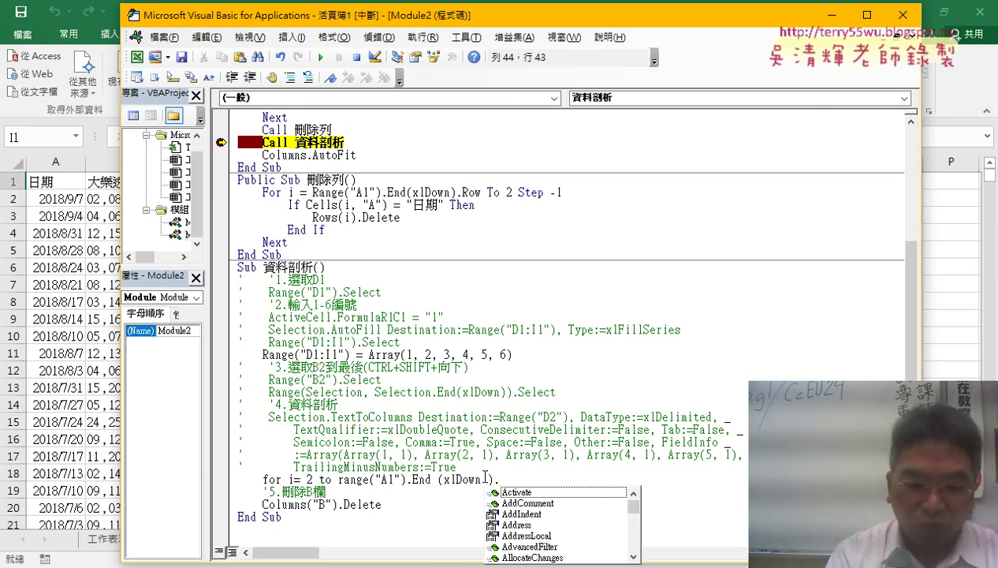
text(ro)
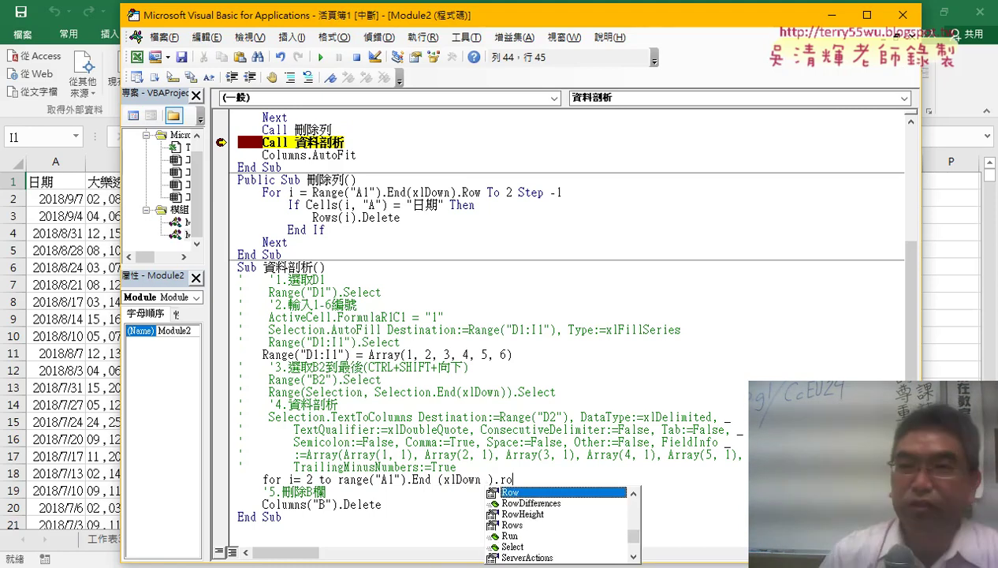
text(w)
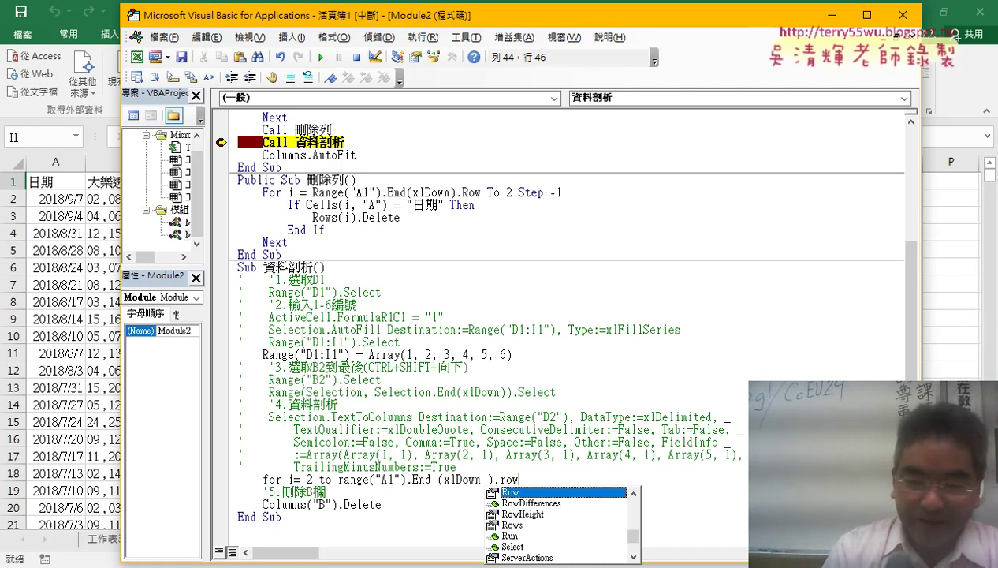
key(Return)
key(Return)
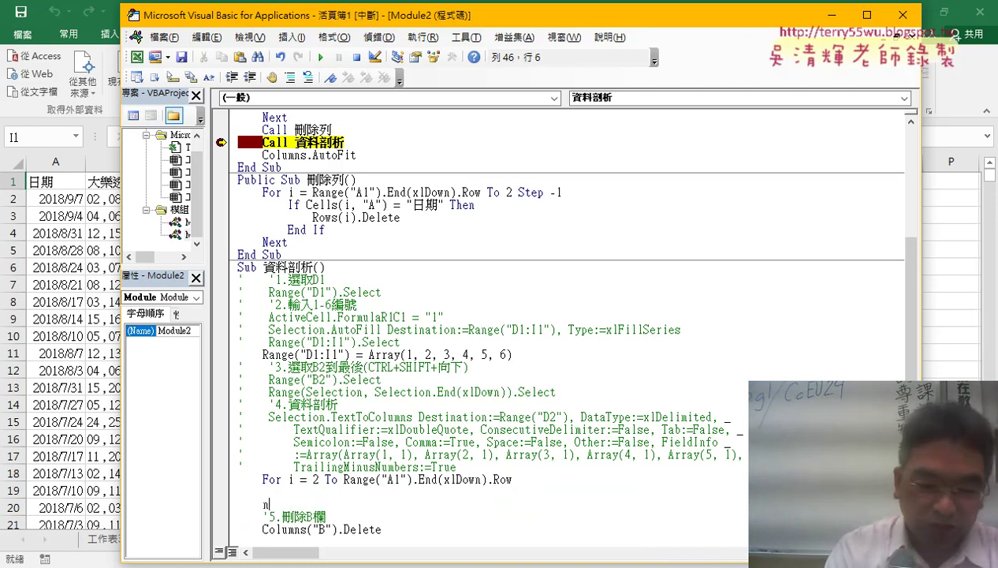
text(next)
key(Up)
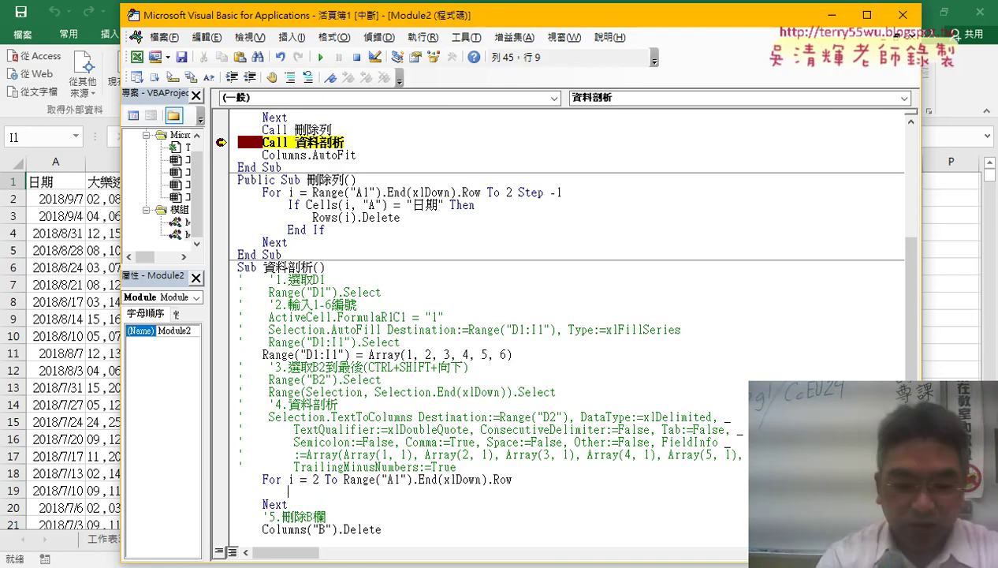
key(ctrl+g)
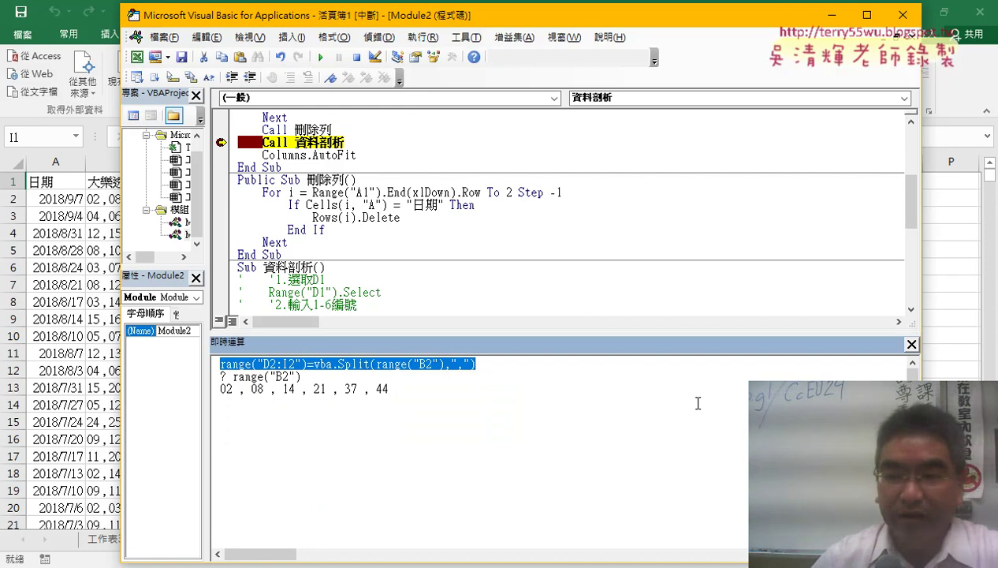
Step: Inside the loop, add range("D2:I2")=vba.Split(range("B2"),",")
click(911, 344)
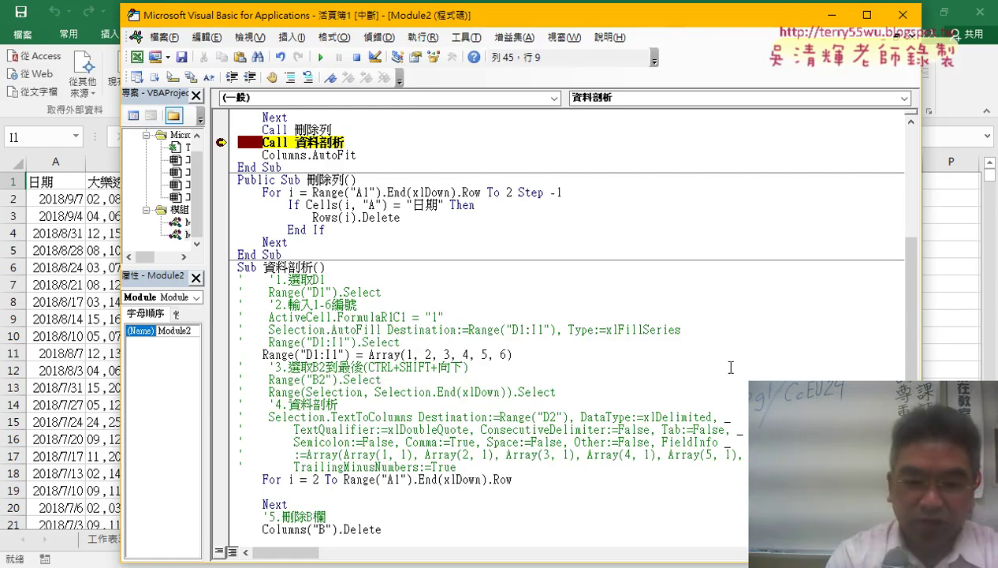
text(range("D2:I2")=vba.Split(range("B2"),","))
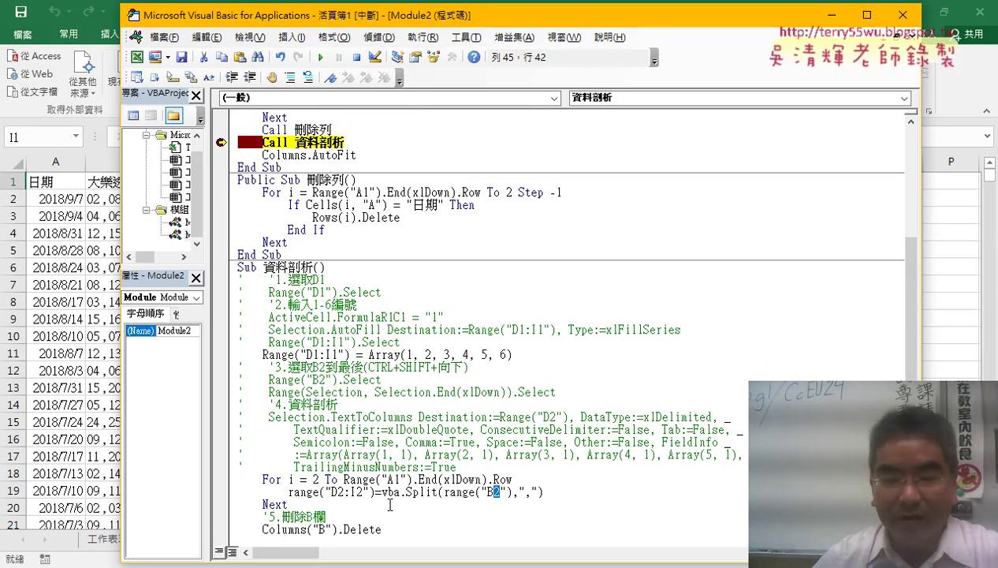
click(365, 493)
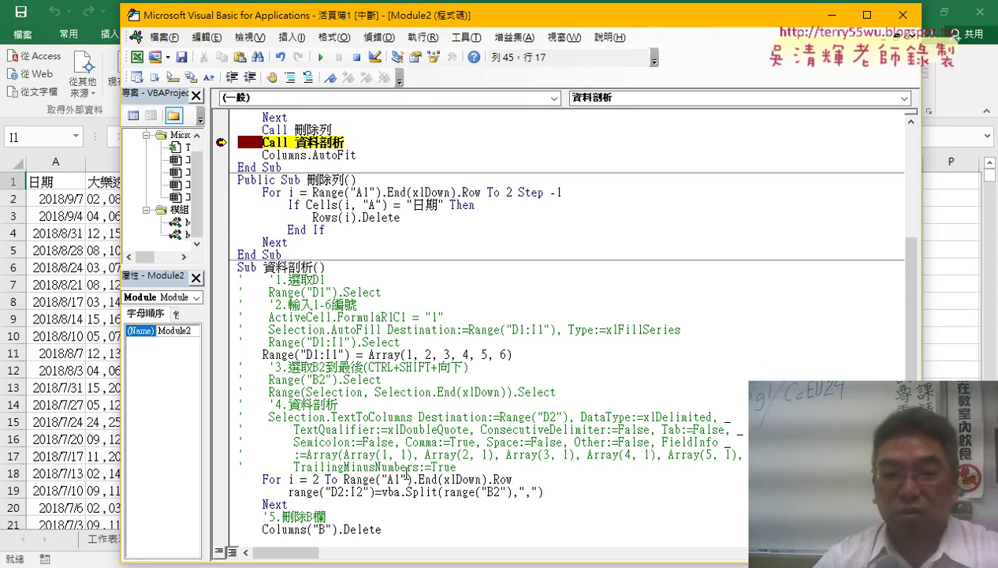
click(413, 454)
Step: Change the D2:I2 address to "D" & i & ":I" & i
drag(344, 492, 337, 492)
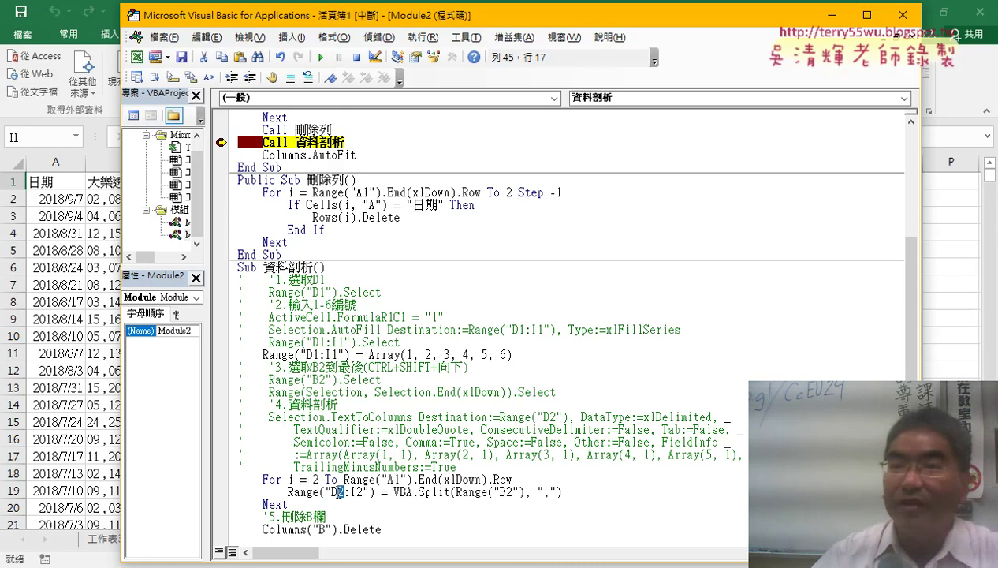
text(")
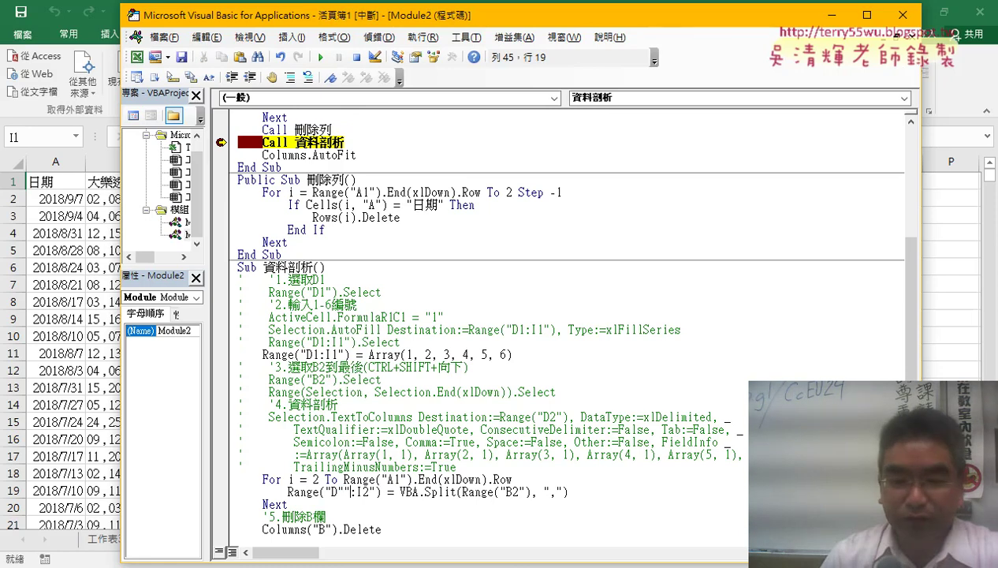
text(&&)
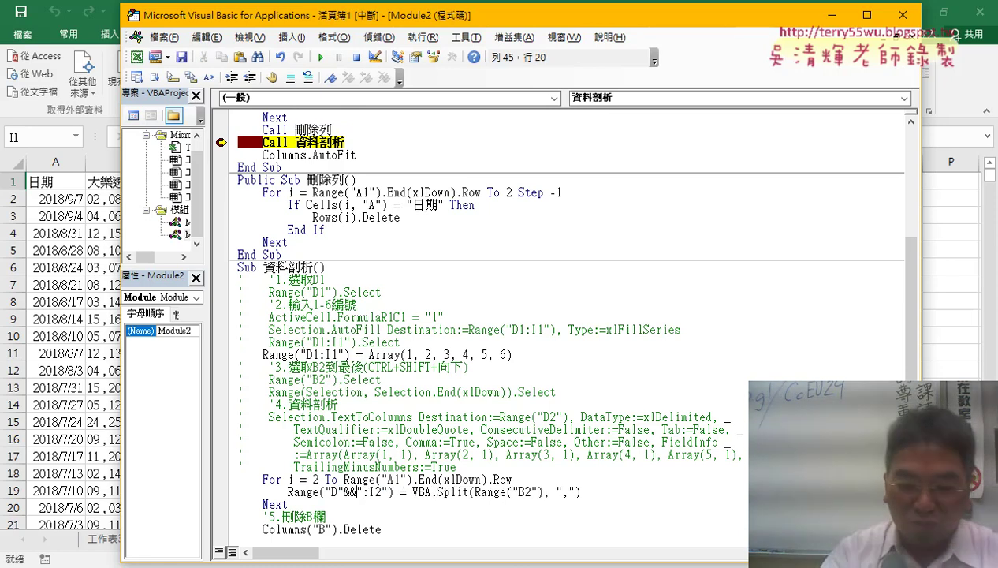
click(349, 492)
text(i)
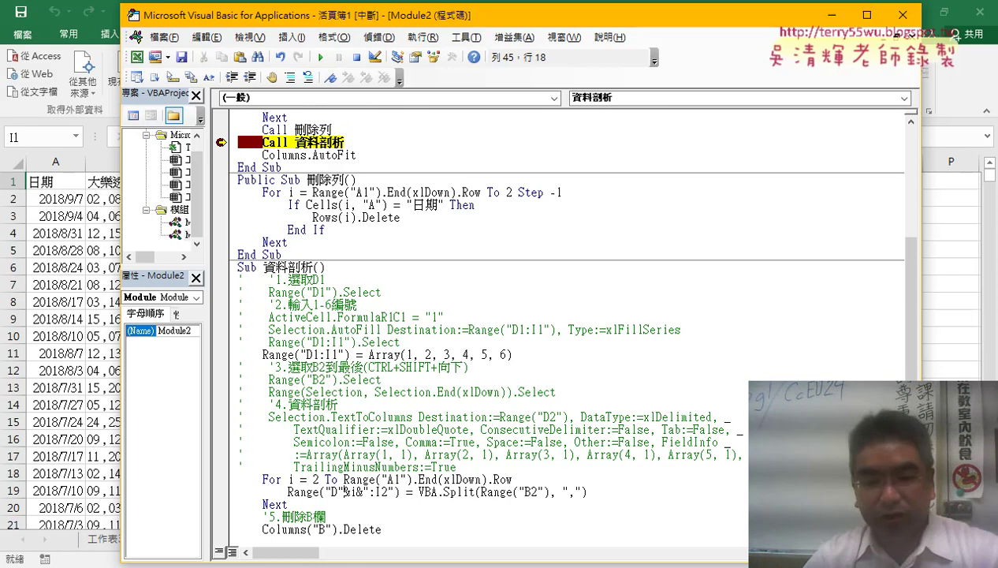
key(Right)
key(Right)
key(Right)
key(Right)
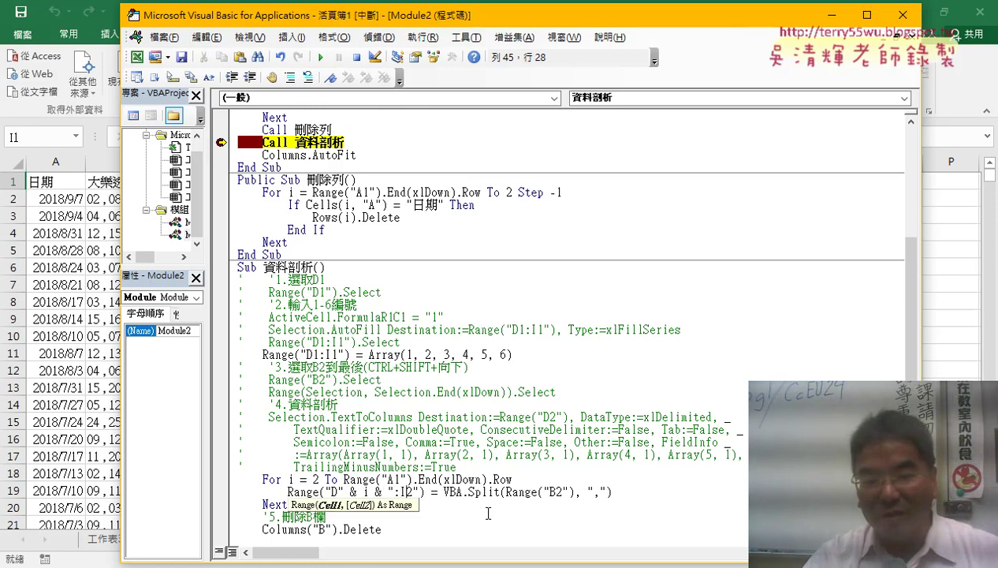
key(Delete)
key(Right)
text(&)
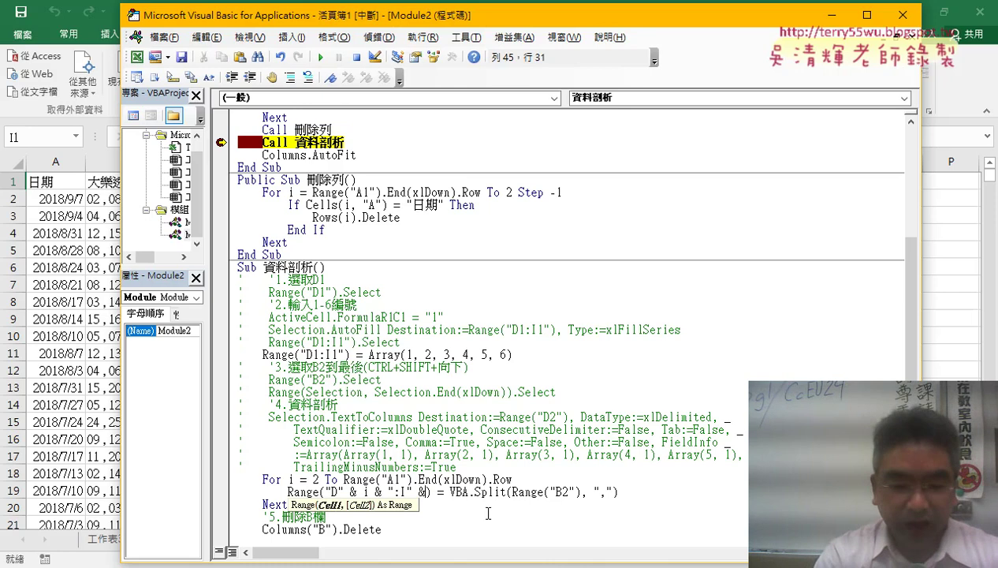
text( i)
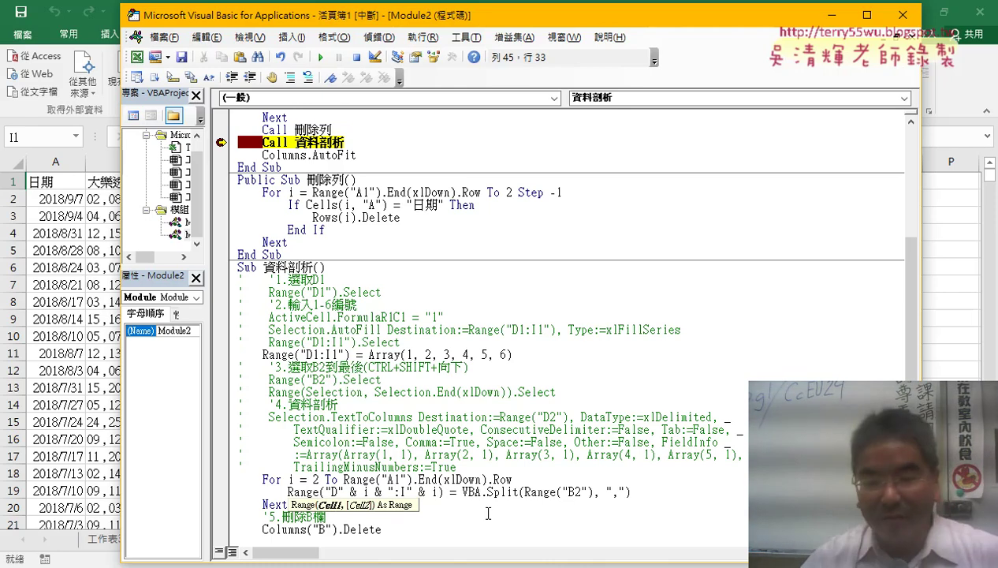
Step: Change the B2 reference inside Split to "B" & i, then move the editor aside
click(581, 491)
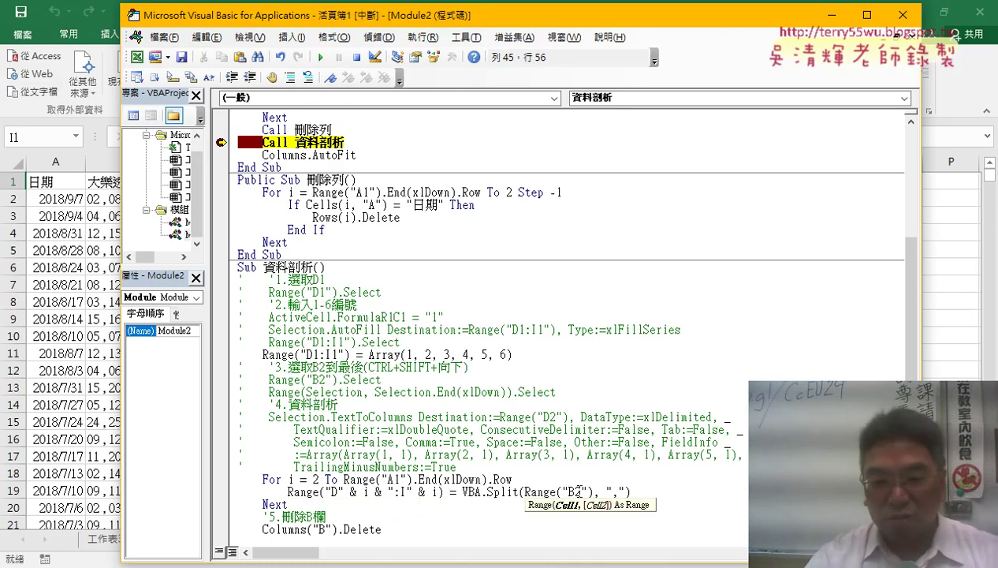
key(BackSpace)
text(" )
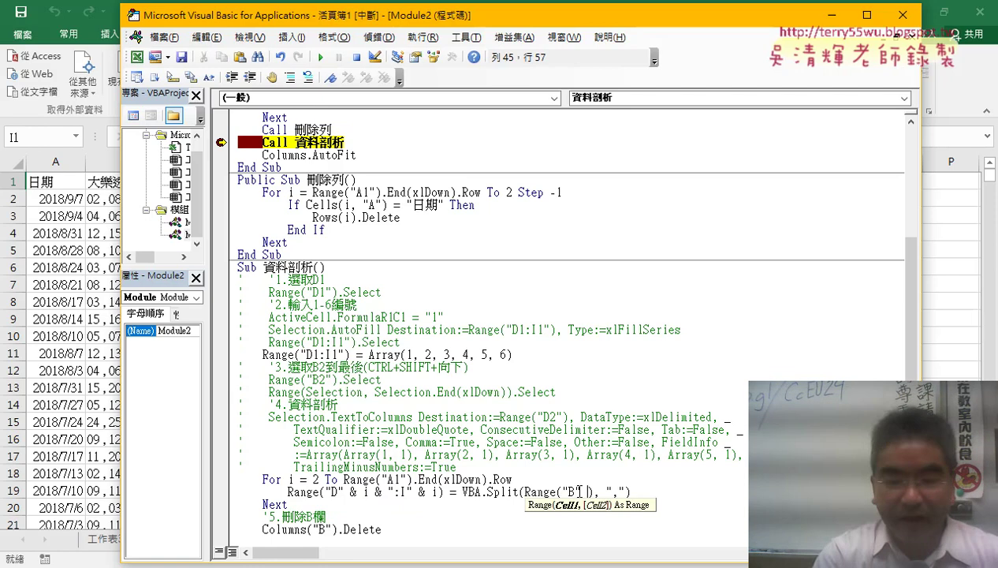
text(& i)
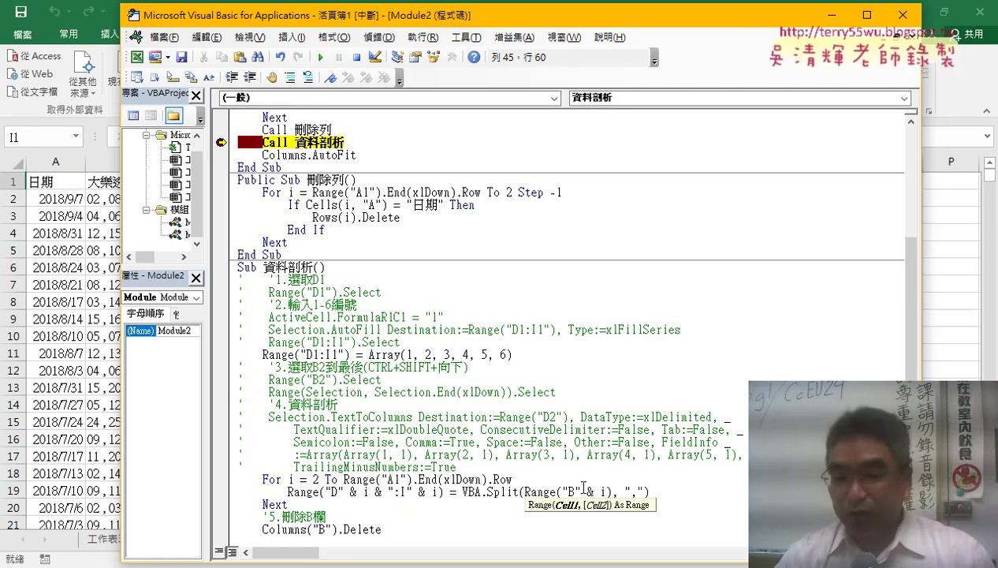
drag(575, 491, 608, 491)
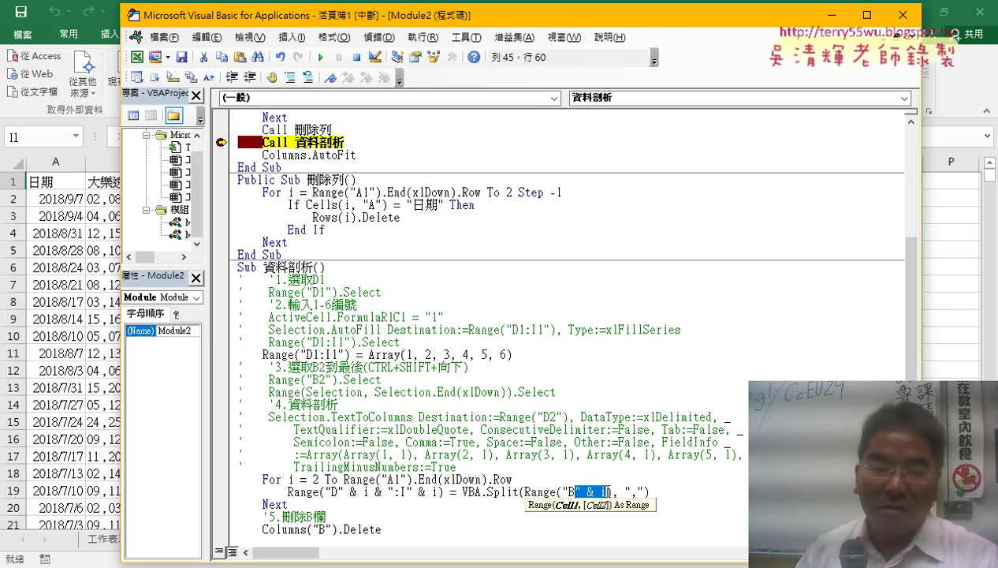
click(627, 454)
drag(558, 21, 802, 33)
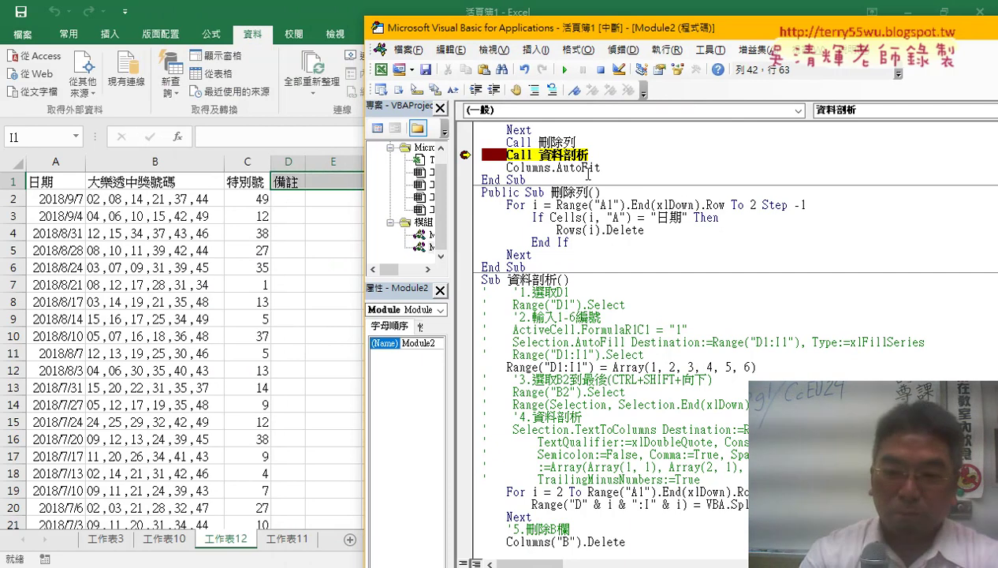
Step: Step through 資料剖析 with F8 until the Array line writes 1–6 into D1:I1
key(F8)
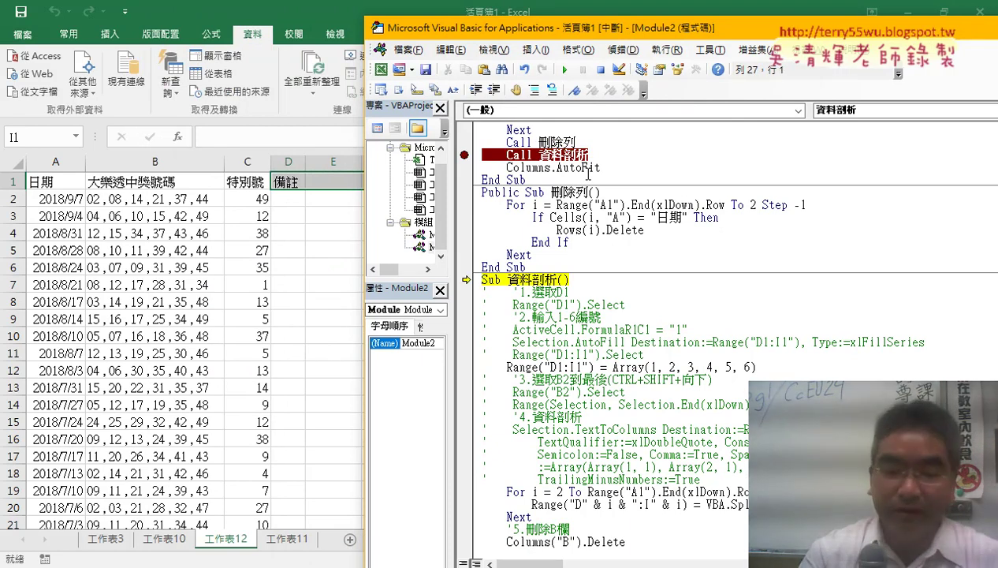
key(F8)
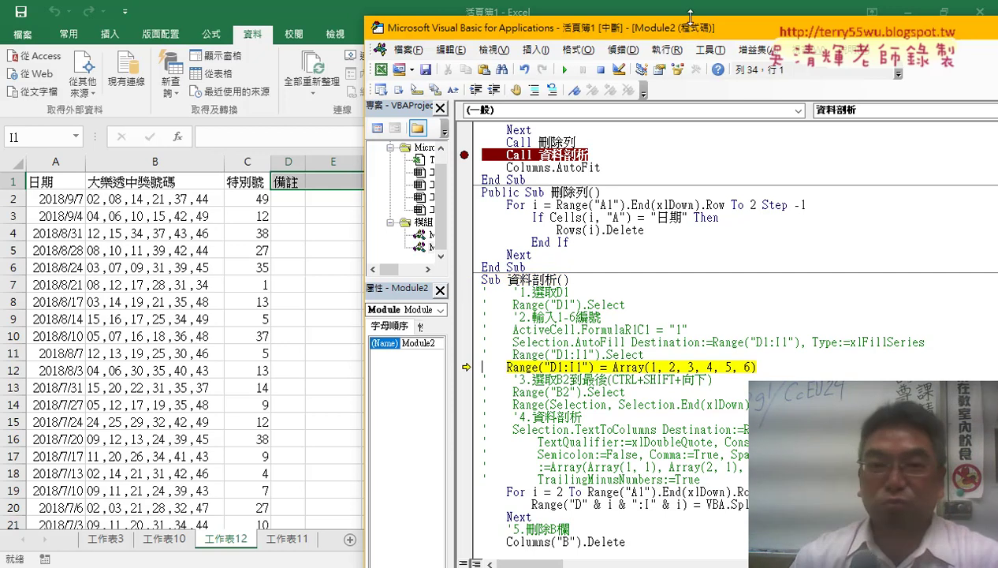
mouse_move(690, 16)
mouse_down()
mouse_move(643, 197)
mouse_move(622, 169)
mouse_up()
scroll(627, 373, down, 4)
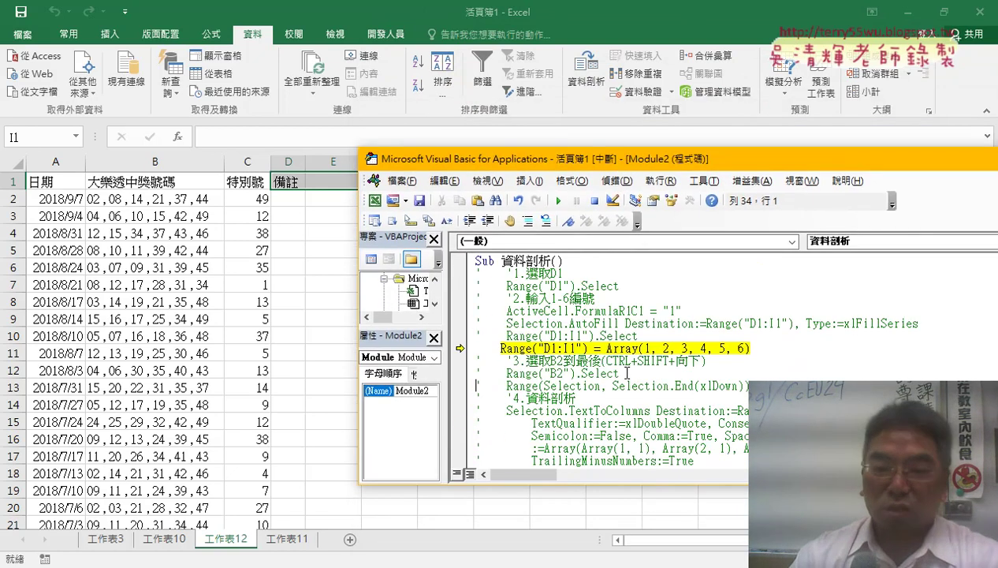
scroll(627, 373, down, 1)
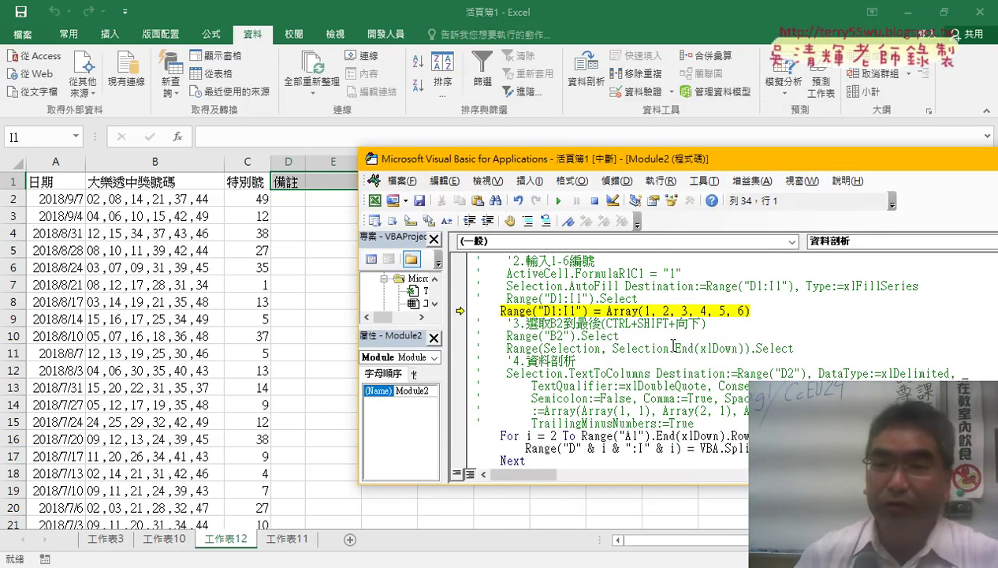
drag(627, 162, 454, 212)
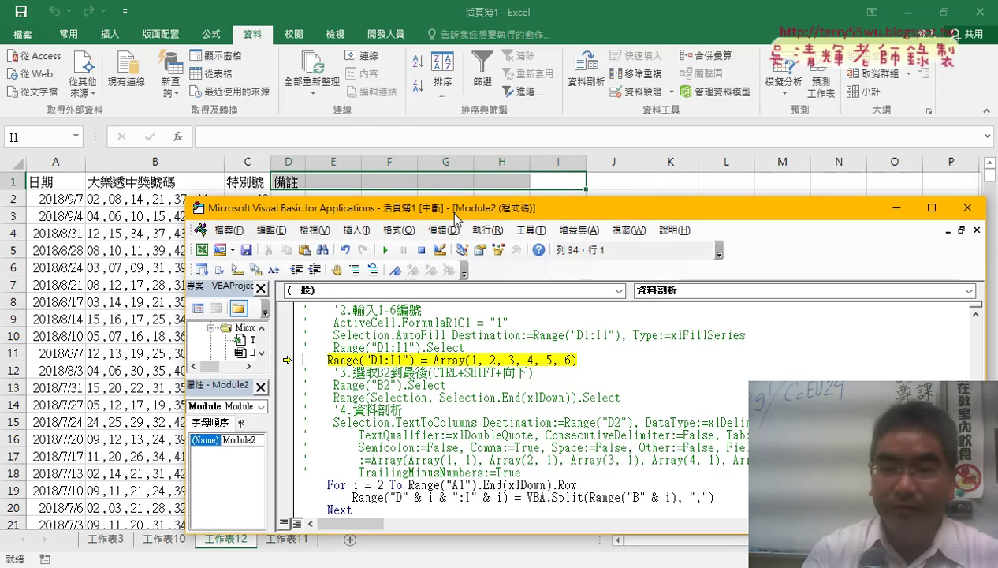
key(F8)
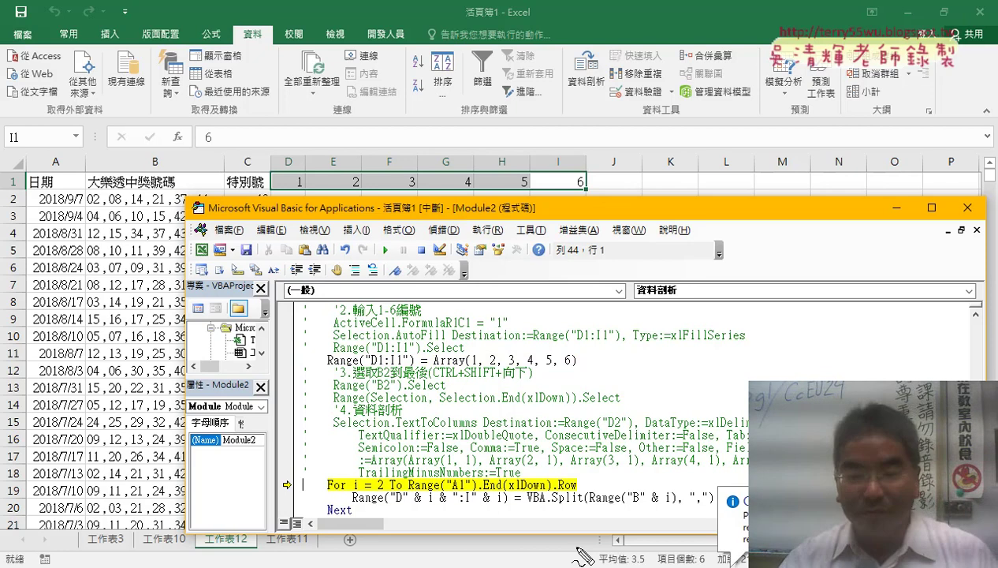
Step: Point out how the Array line produced the 1–6 headers in D1:I1
drag(589, 371, 599, 368)
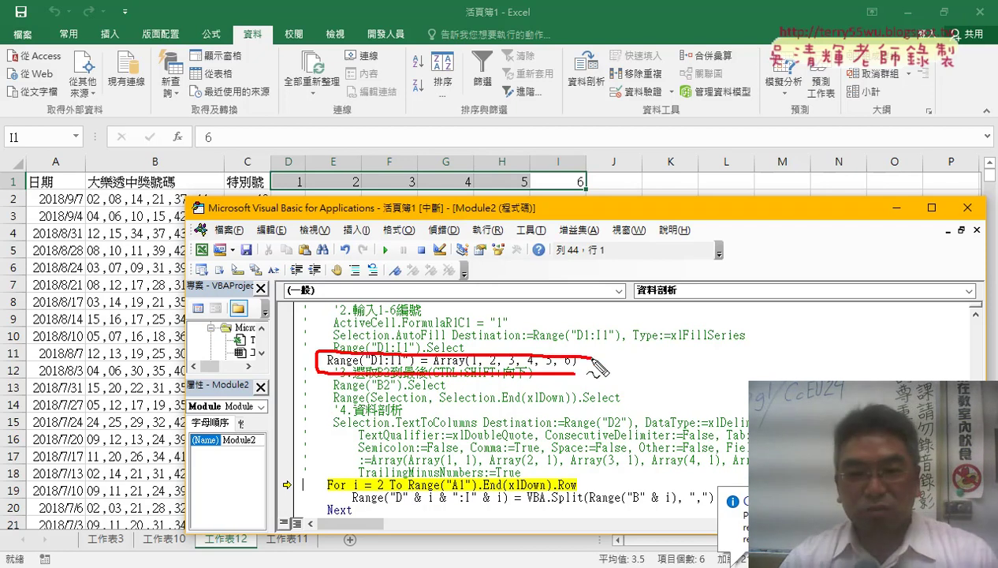
drag(503, 356, 464, 220)
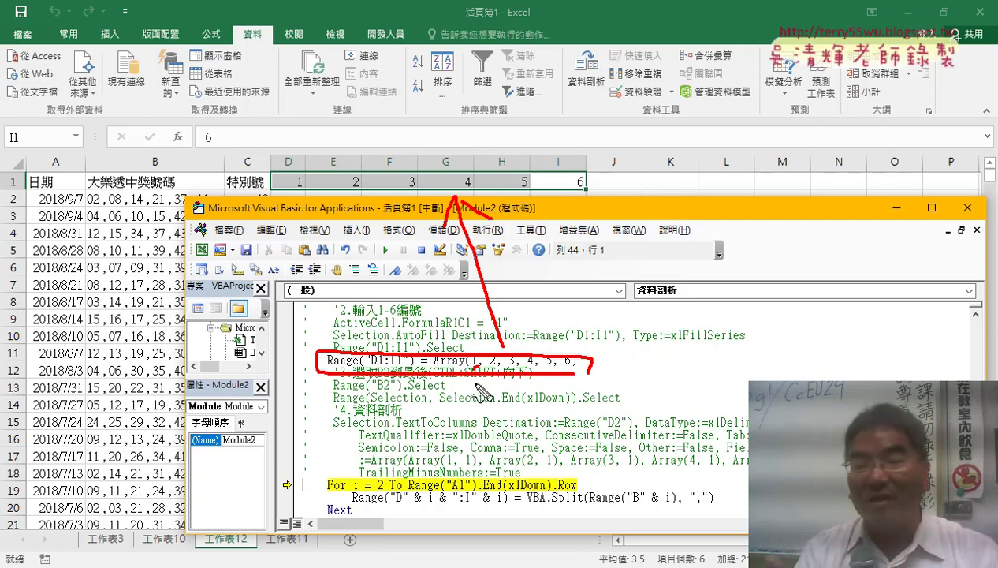
key(Escape)
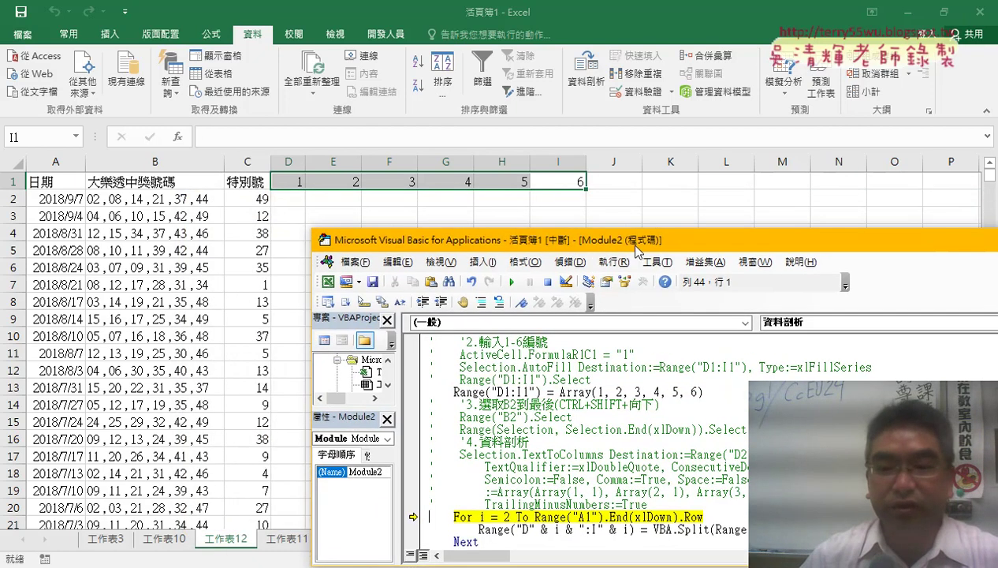
Step: Step through the VBA.Split loop so rows 2–4's draw numbers fill columns D–I
drag(509, 219, 650, 251)
scroll(604, 495, down, 2)
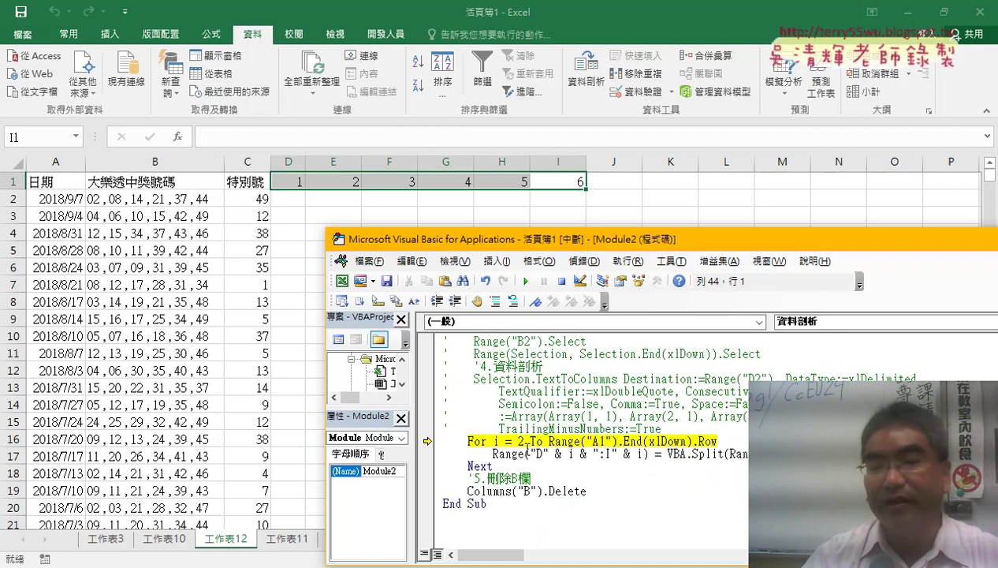
drag(520, 466, 426, 444)
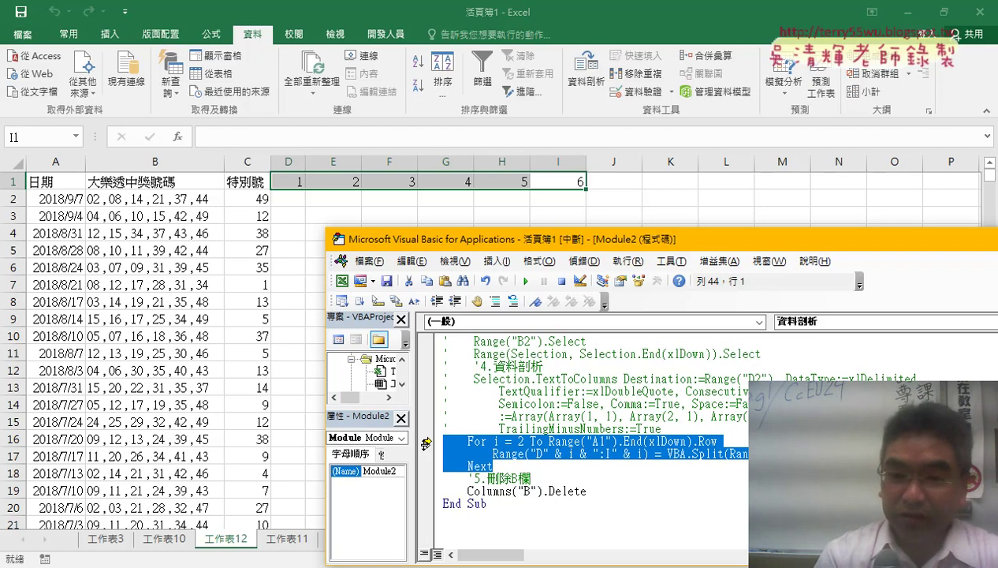
key(F8)
key(F8)
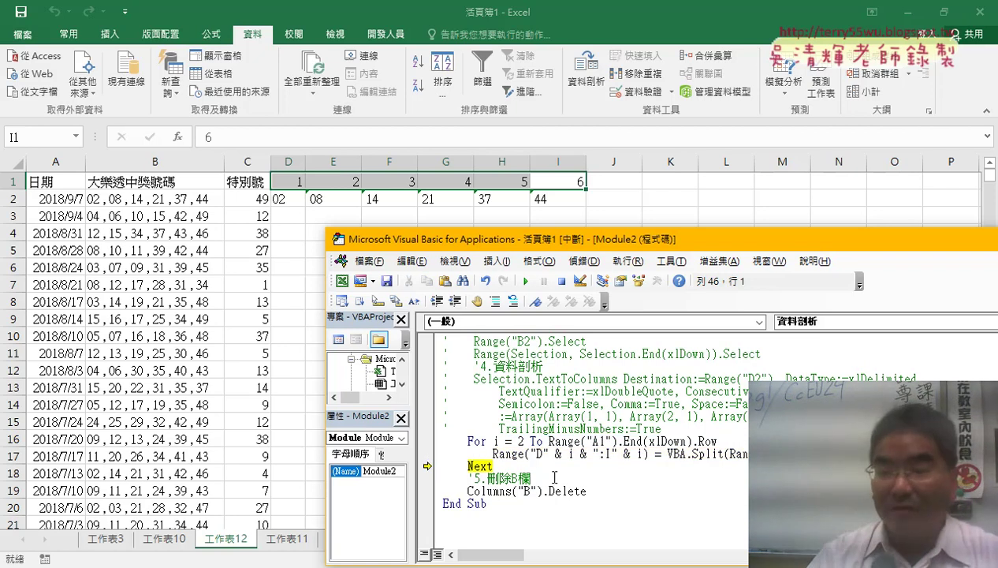
drag(688, 455, 726, 456)
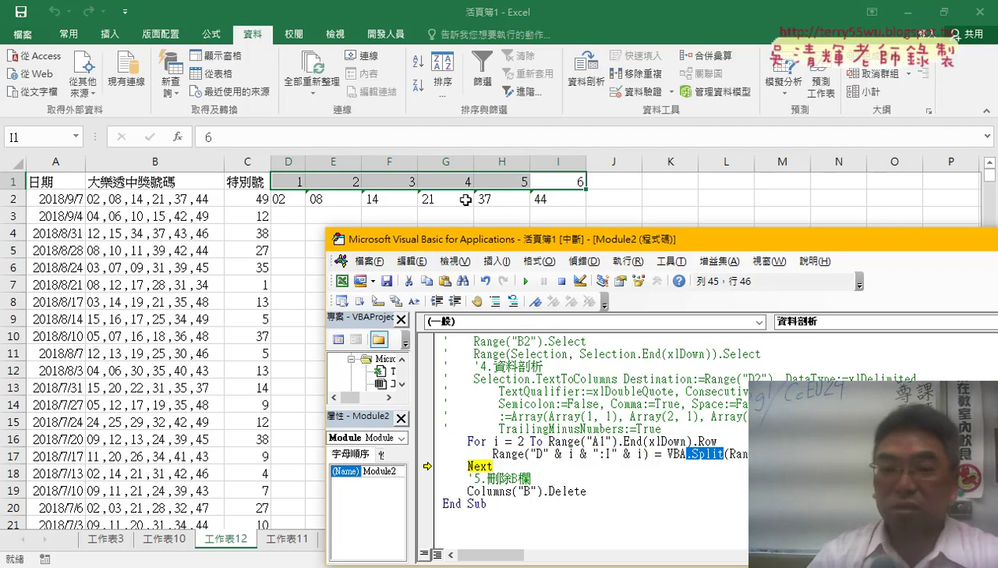
mouse_move(551, 443)
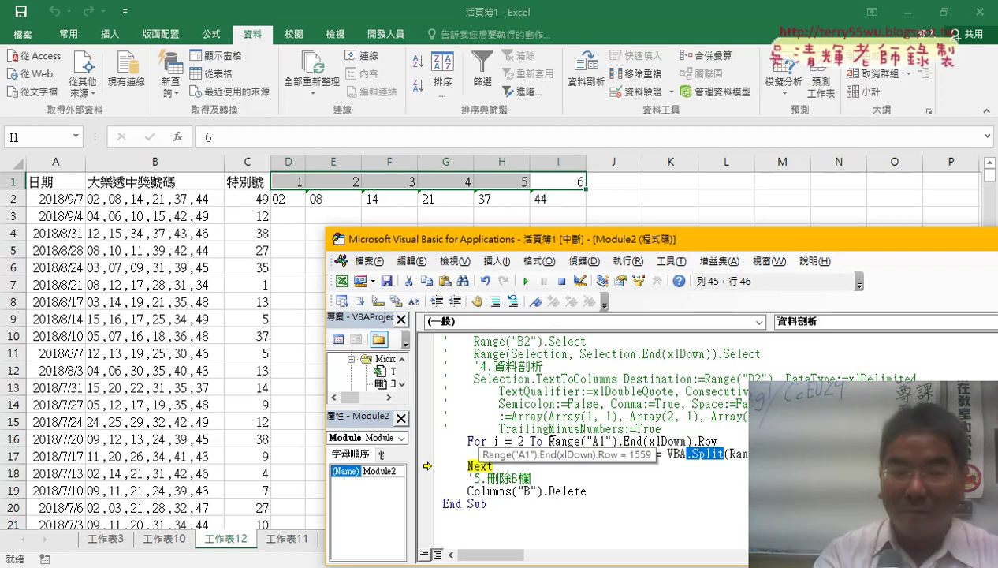
key(F8)
key(F8)
key(F8)
key(F8)
key(F8)
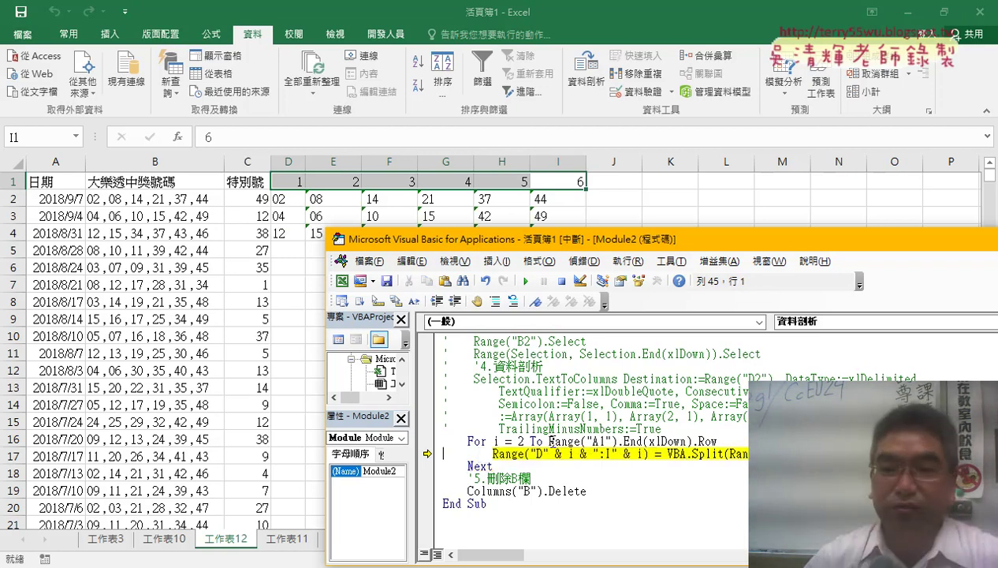
drag(545, 239, 709, 149)
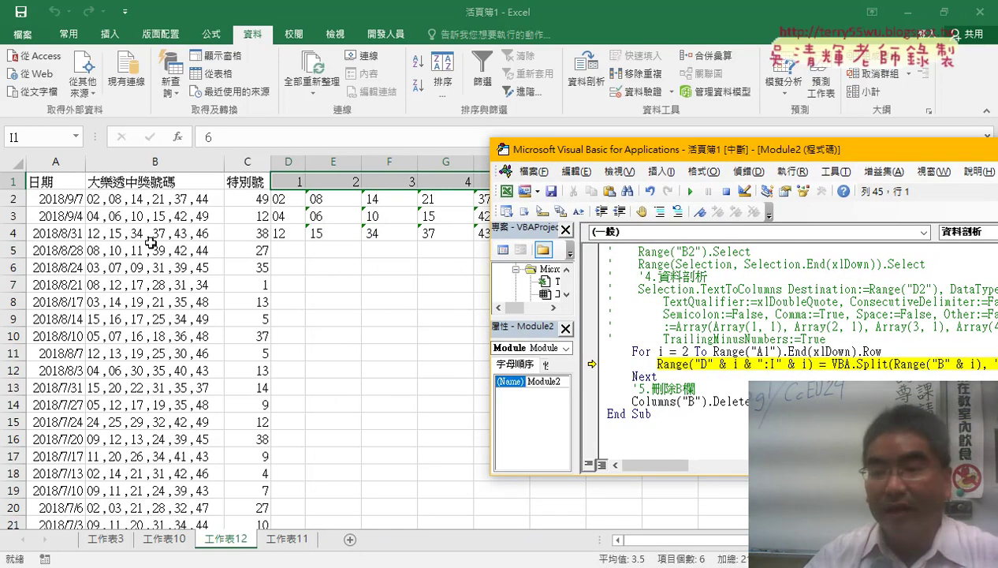
Step: Try changing the column-deletion reference from B to 2, then undo it back to B
drag(750, 400, 633, 401)
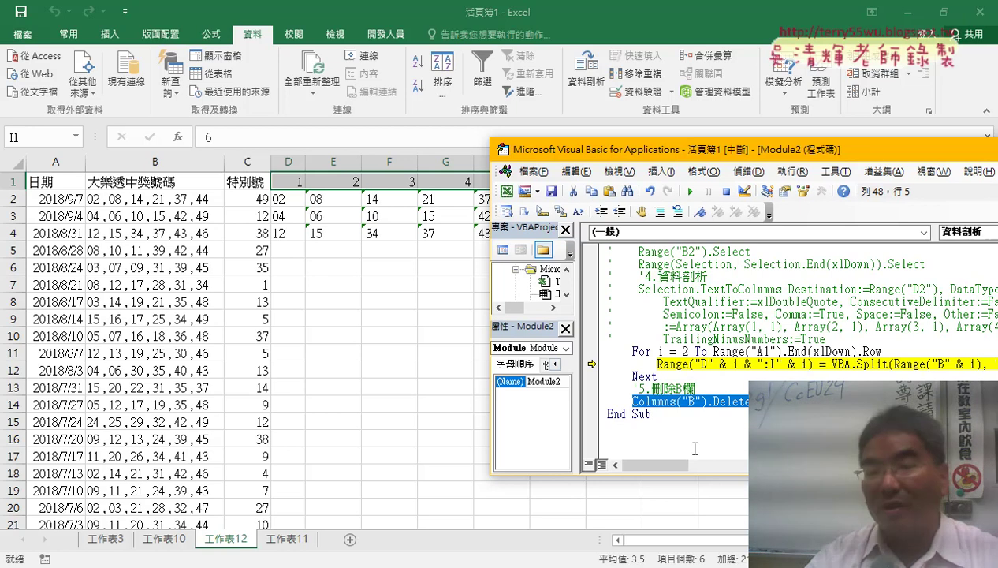
click(738, 401)
drag(701, 401, 683, 401)
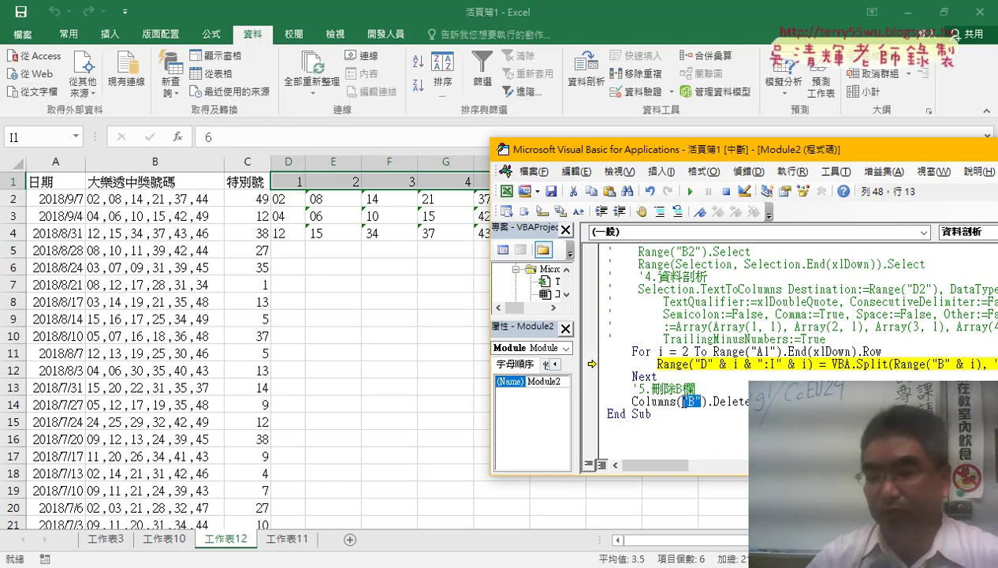
text(2)
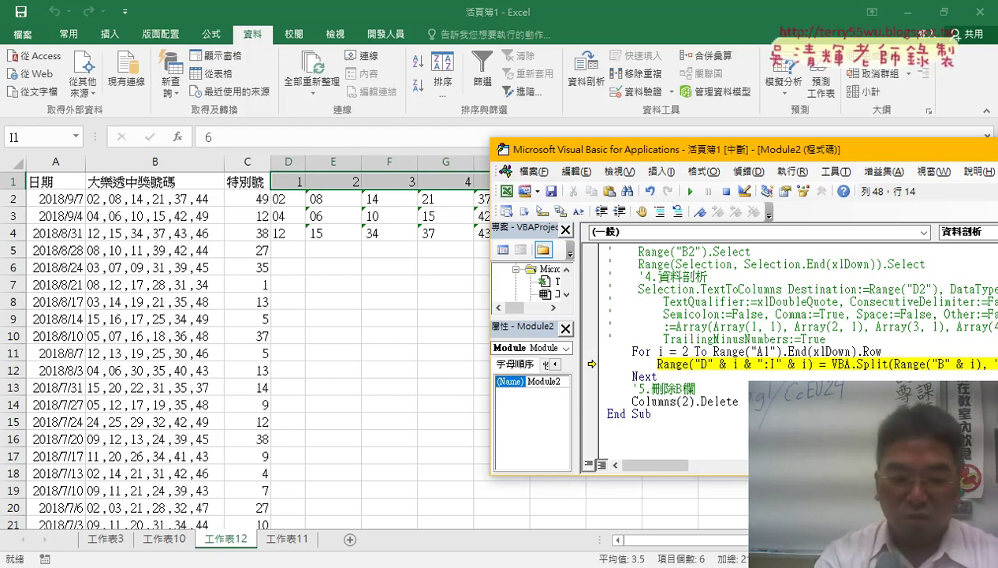
key(ctrl+z)
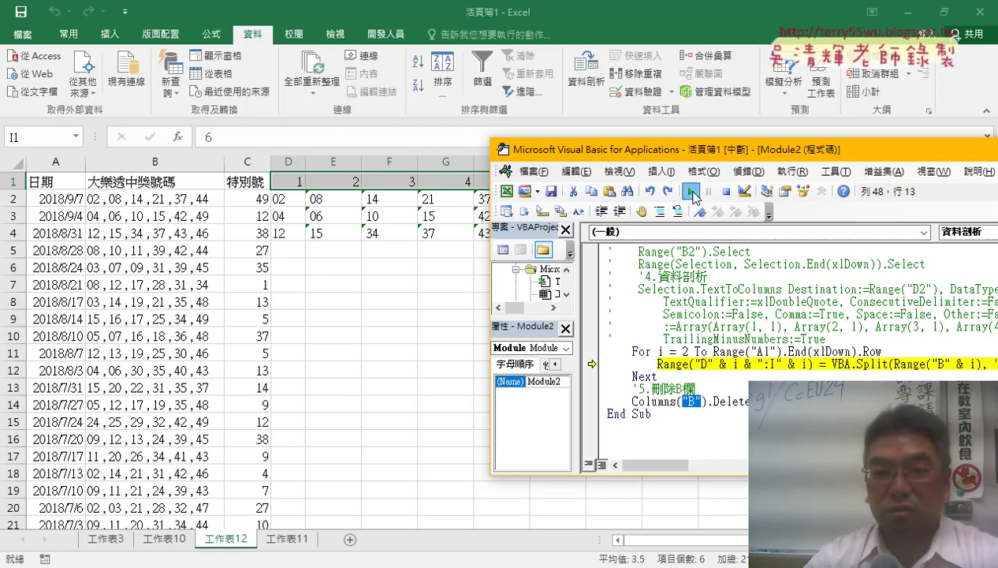
Step: Resume the macro with Run (F5) so it finishes, then select the column autofit statement
click(691, 193)
click(679, 339)
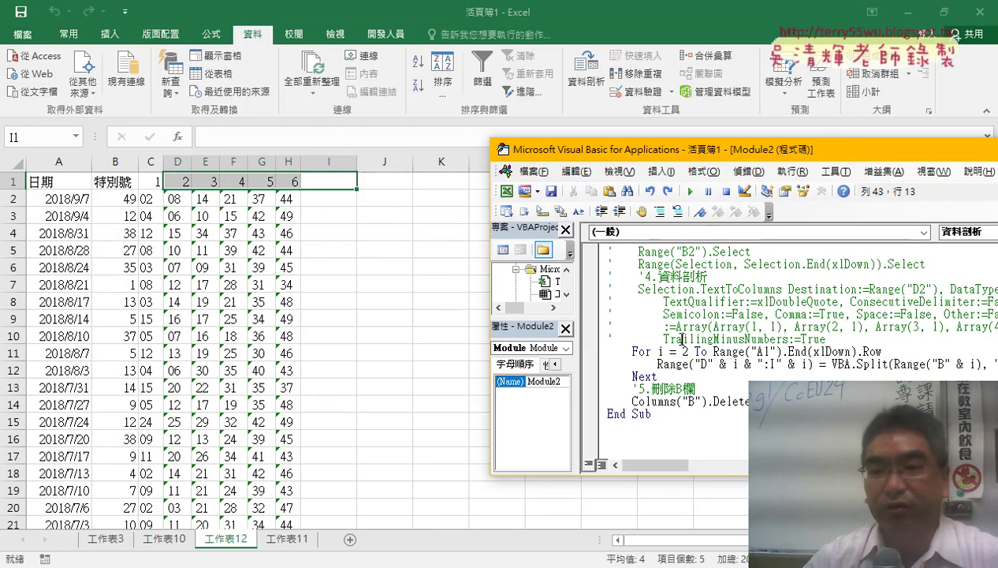
scroll(683, 355, up, 5)
drag(726, 288, 632, 289)
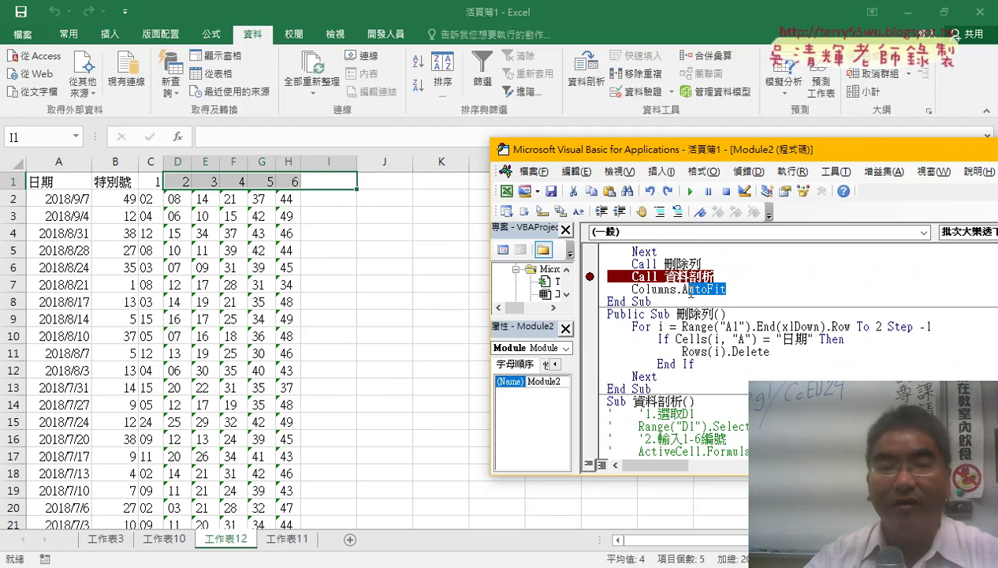
Step: On the worksheet, verify the split draw numbers such as H10 and the deleted column B
key(alt+F11)
click(430, 331)
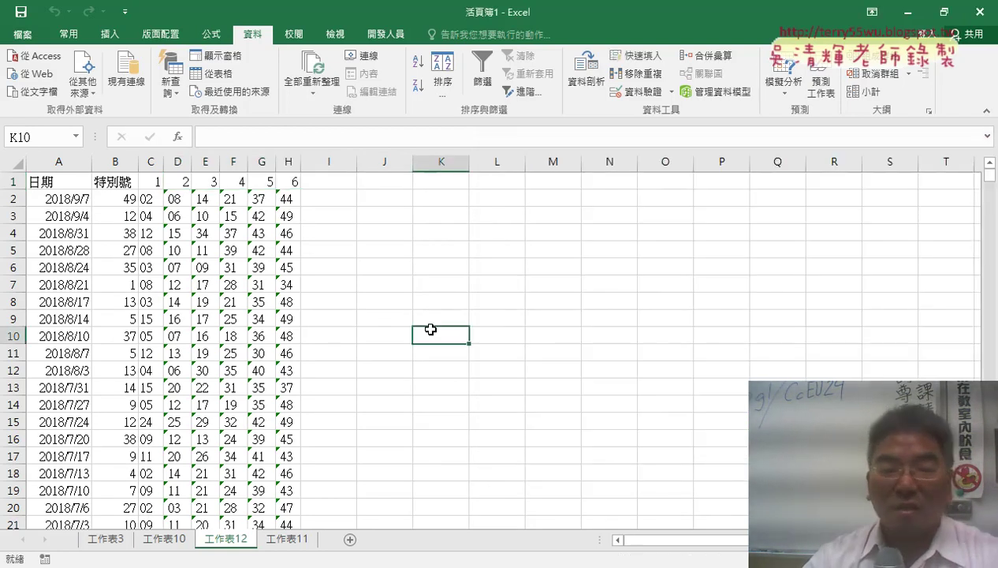
click(287, 336)
scroll(288, 347, down, 6)
scroll(287, 347, down, 3)
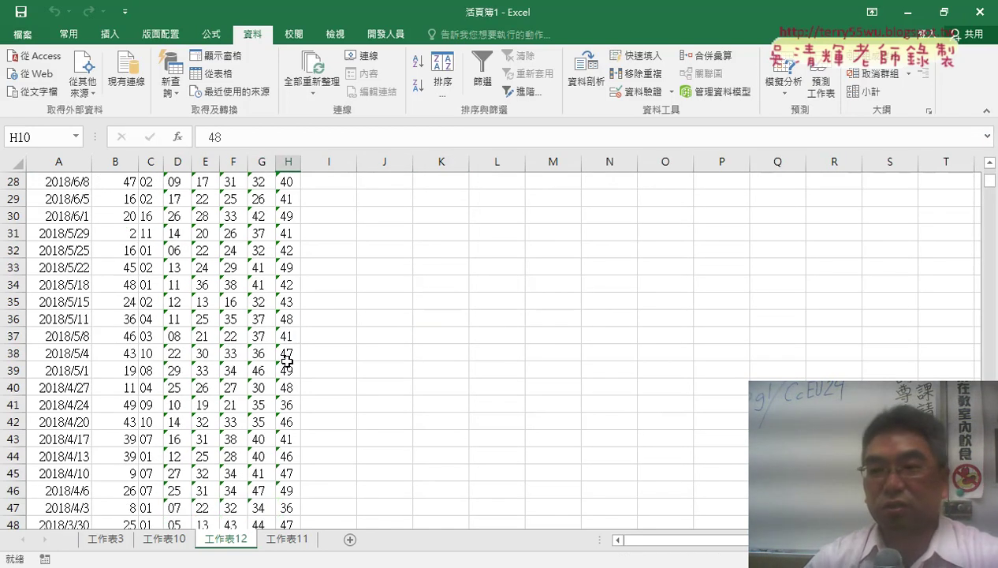
drag(990, 183, 994, 177)
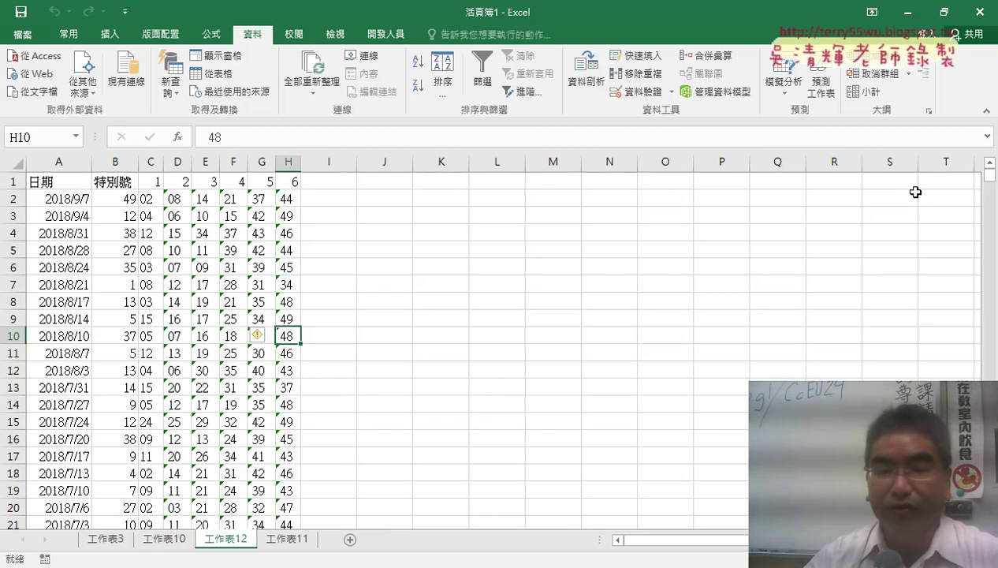
Step: Return to the VBA code editor and maximize its window
click(409, 523)
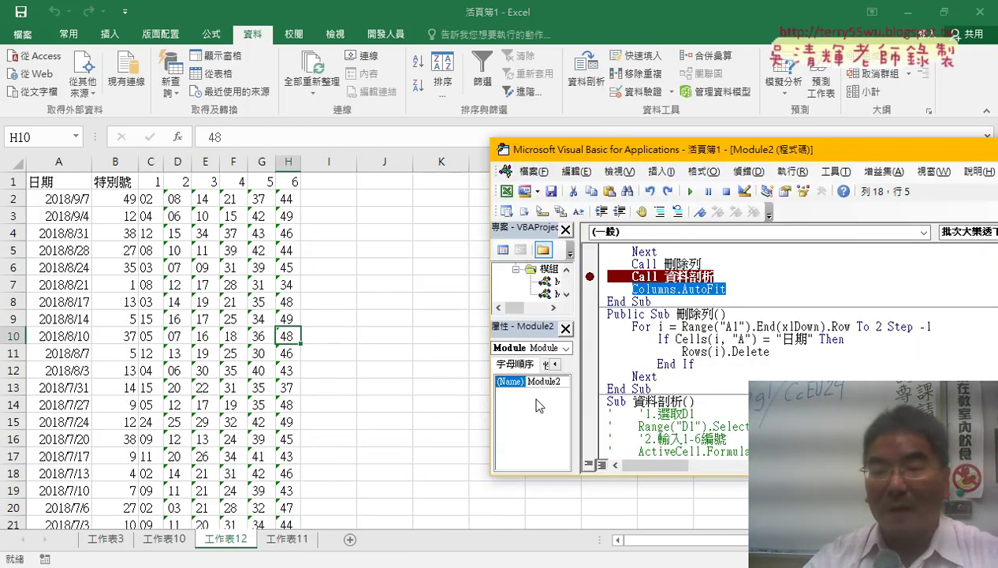
scroll(670, 340, down, 1)
scroll(671, 339, down, 4)
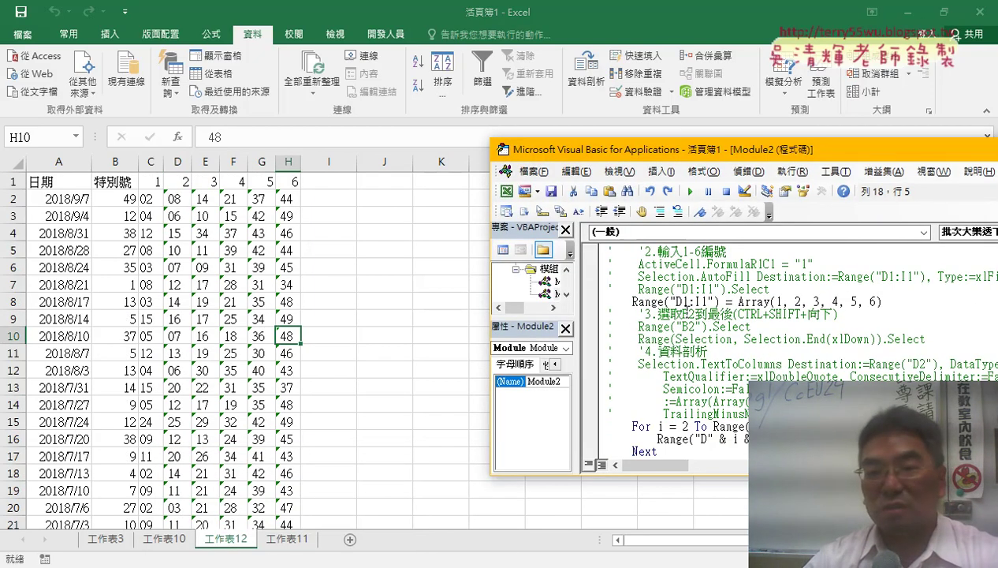
double_click(660, 147)
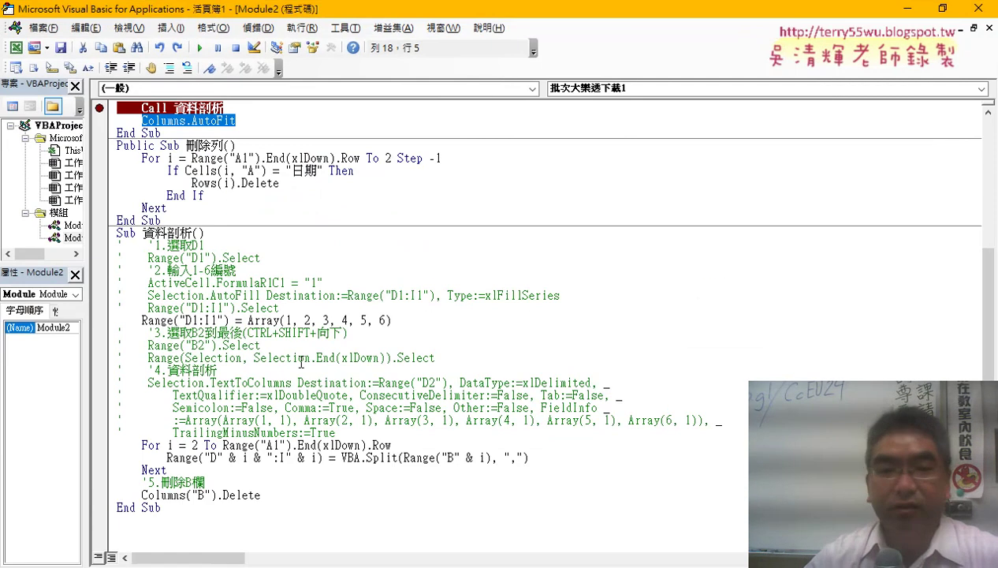
Step: Delete the commented-out D1:I1 numbering and text-to-columns lines, keeping the Array, loop and Columns("B").Delete
drag(280, 309, 93, 250)
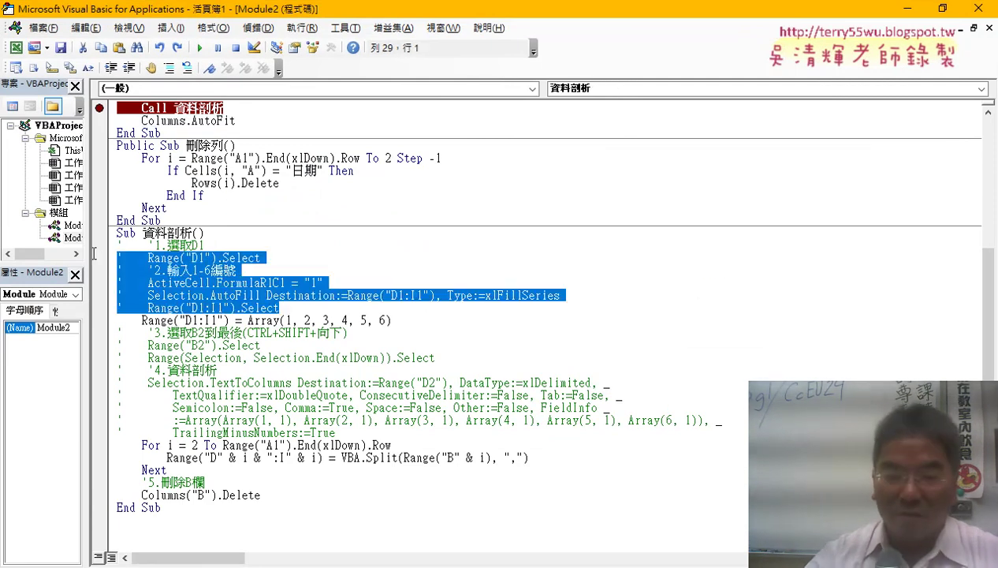
key(Delete)
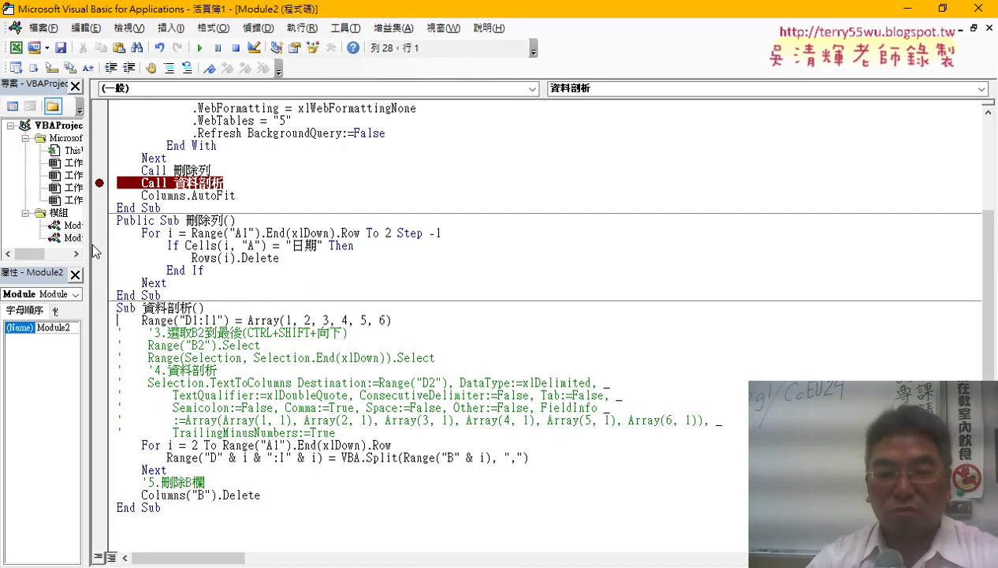
drag(335, 433, 114, 328)
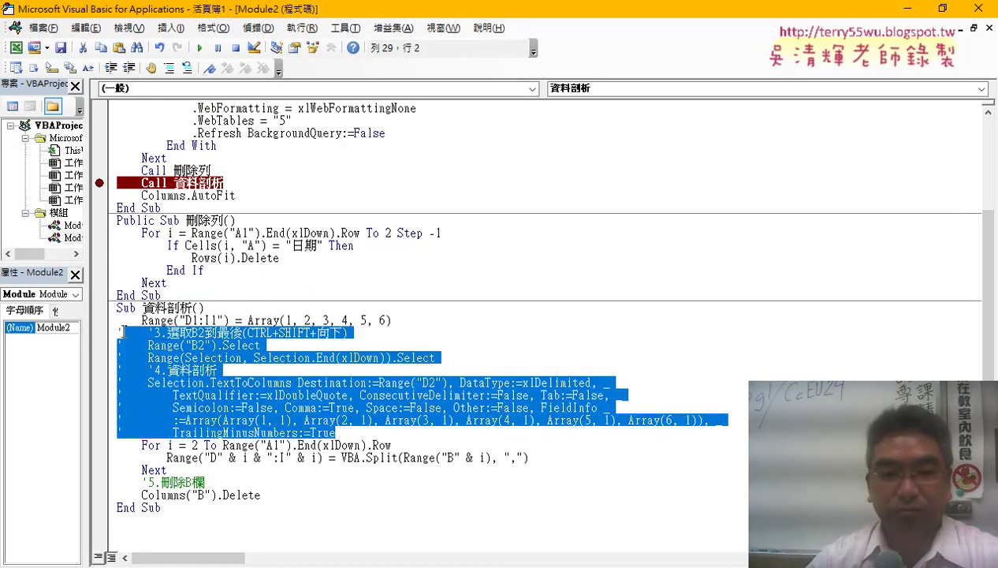
key(Delete)
key(Delete)
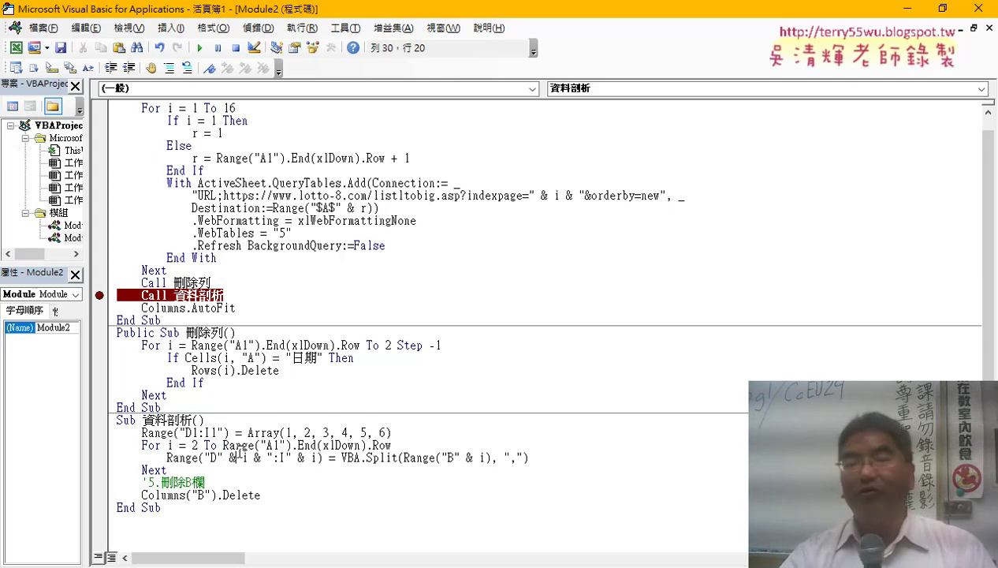
click(255, 482)
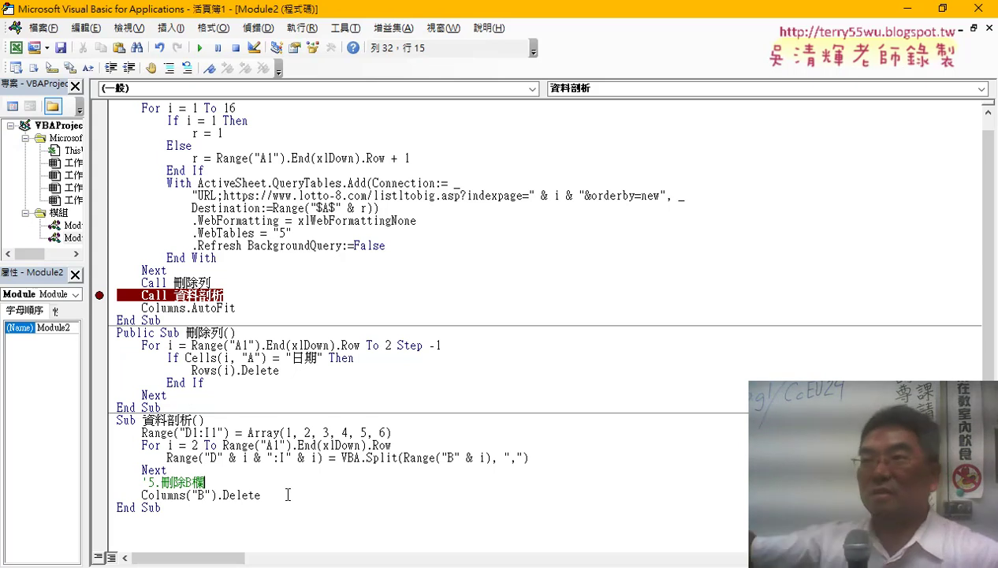